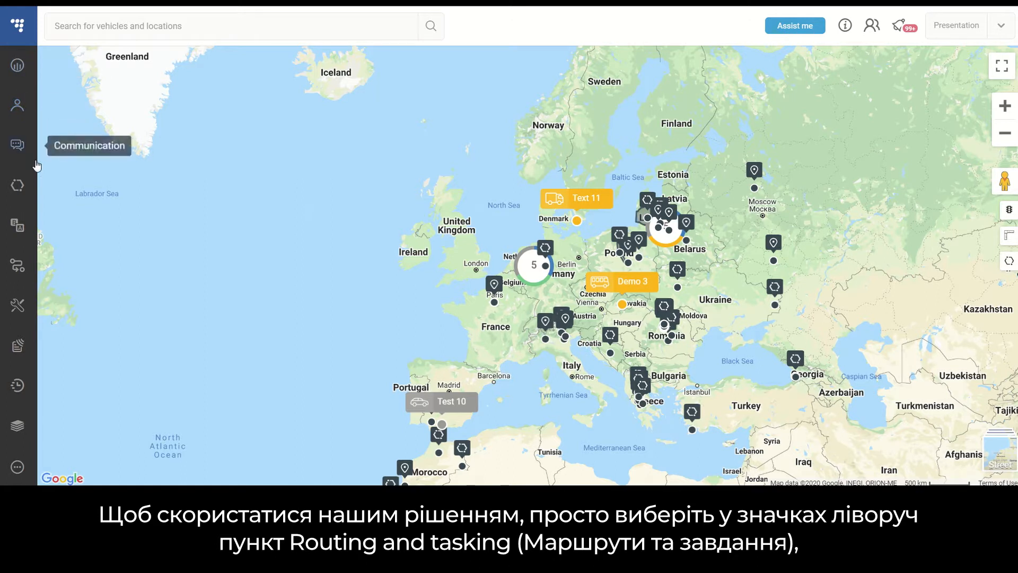
Step: Open the Routing & Tasks module and enlarge its map to the full height to inspect the vehicles across Europe
left_click(23, 268)
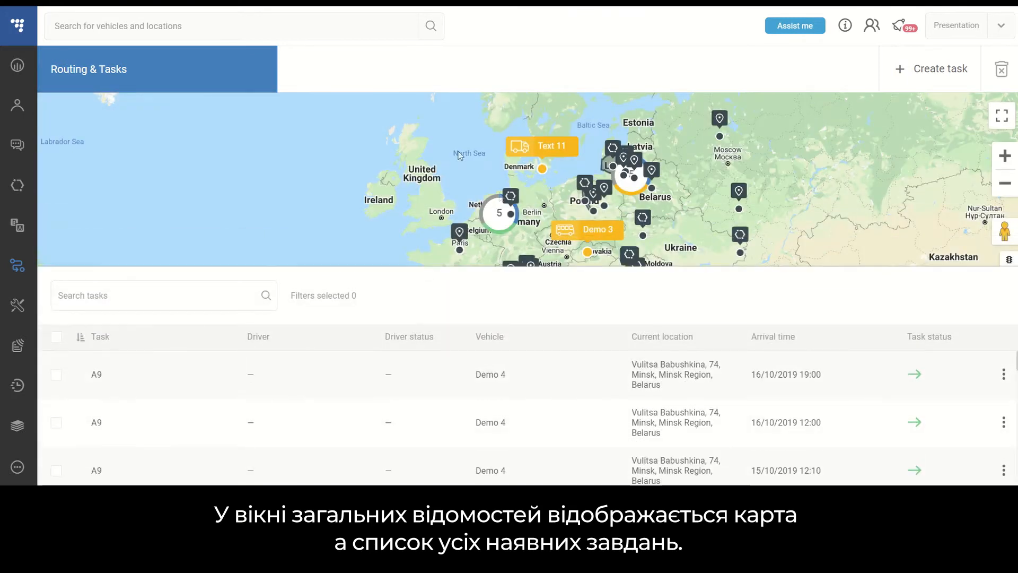
mouse_move(393, 264)
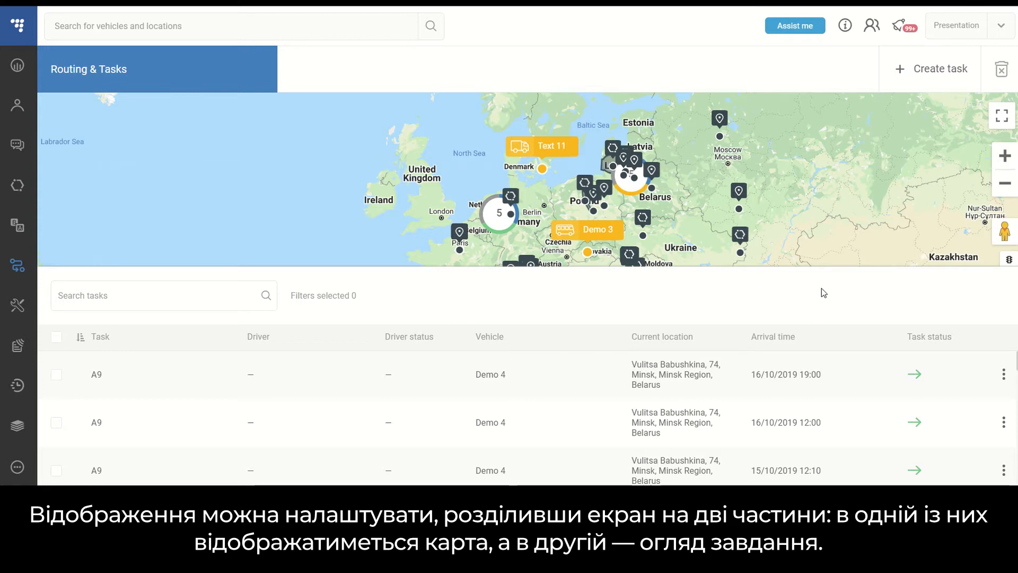
mouse_move(838, 267)
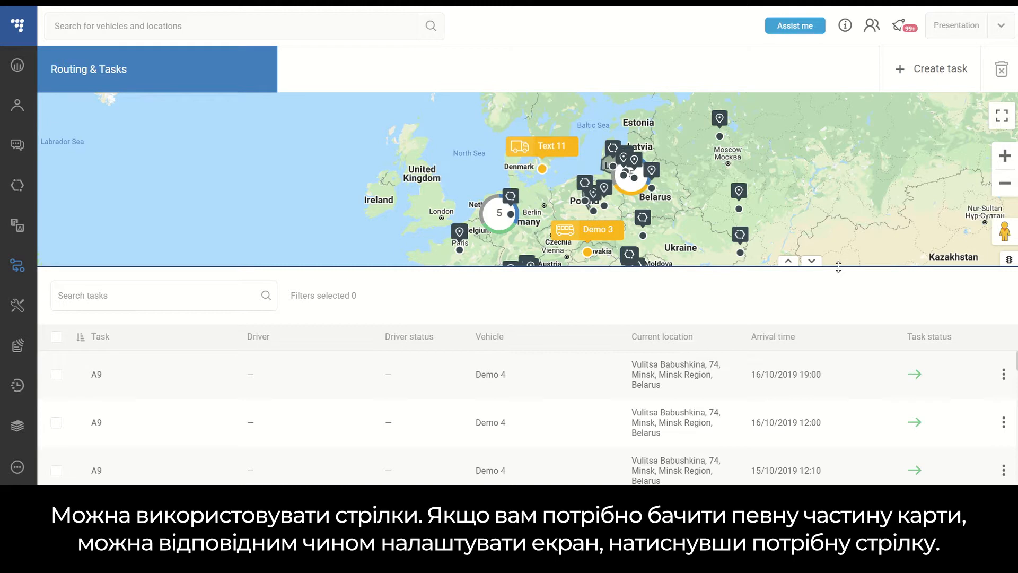
left_click(811, 261)
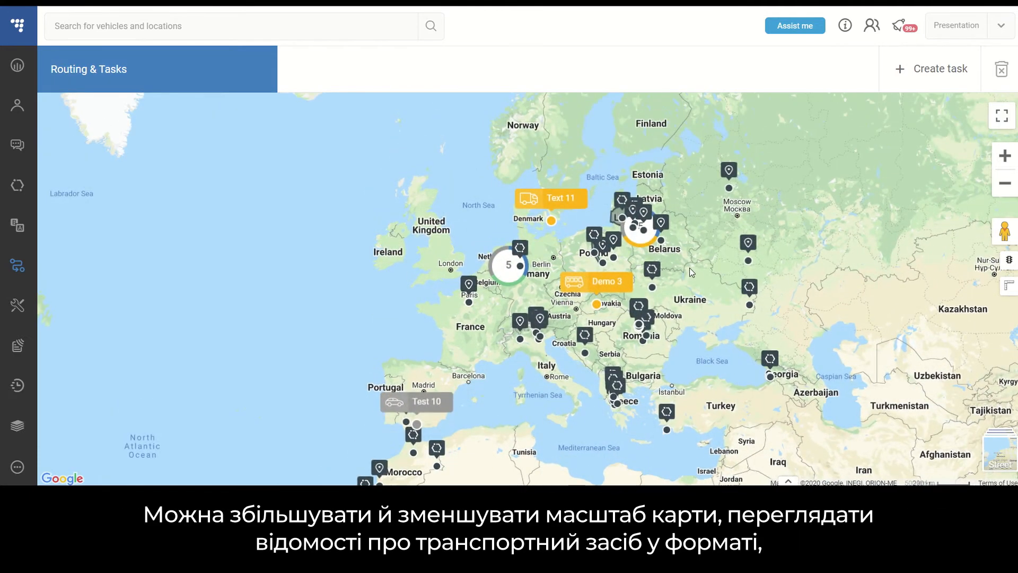
scroll(692, 272, "up", 2)
left_click_drag(498, 299, 564, 238)
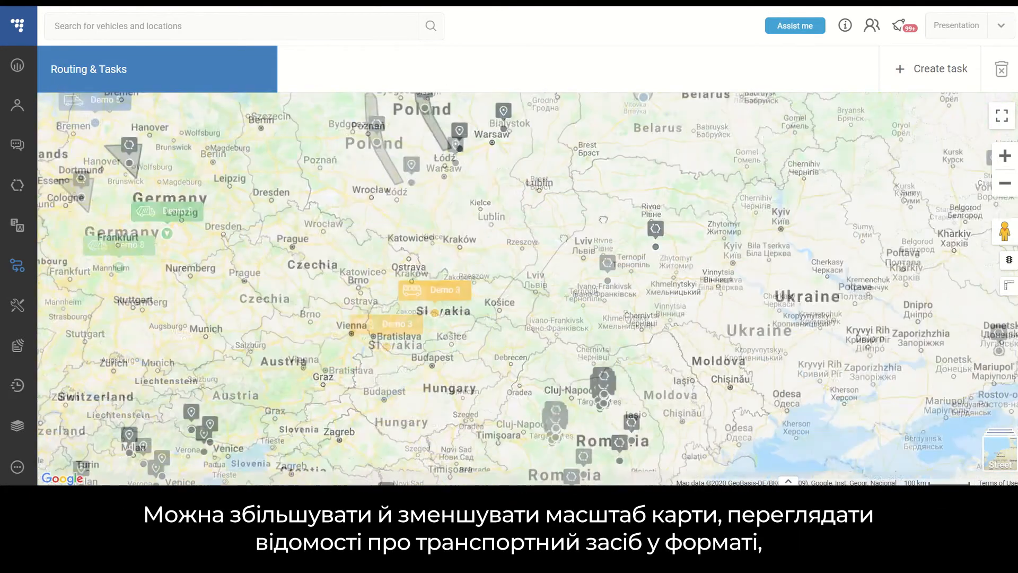
scroll(557, 243, "down", 1)
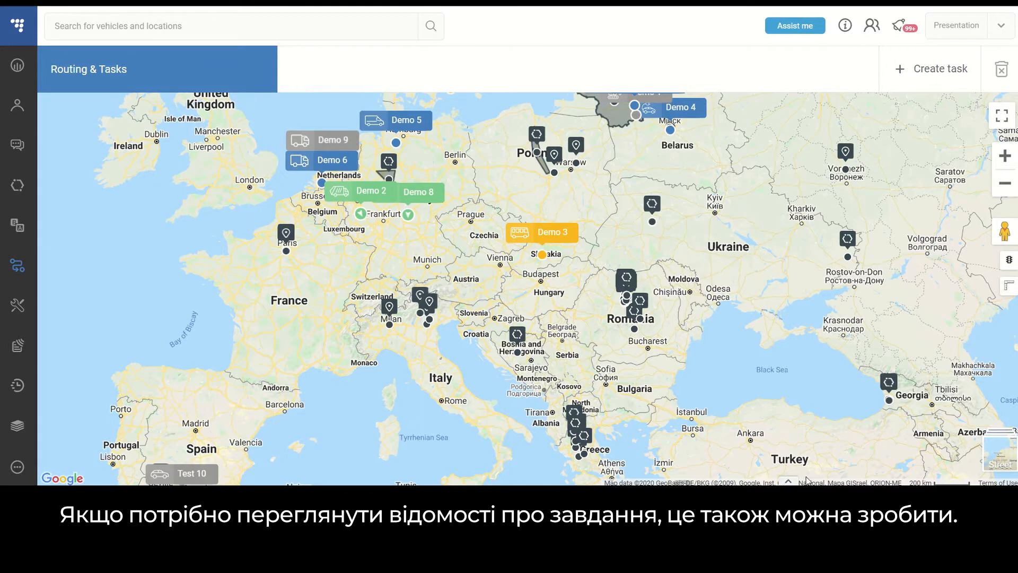
Step: Collapse the map completely and expand the task list to full height to review its columns
left_click(788, 481)
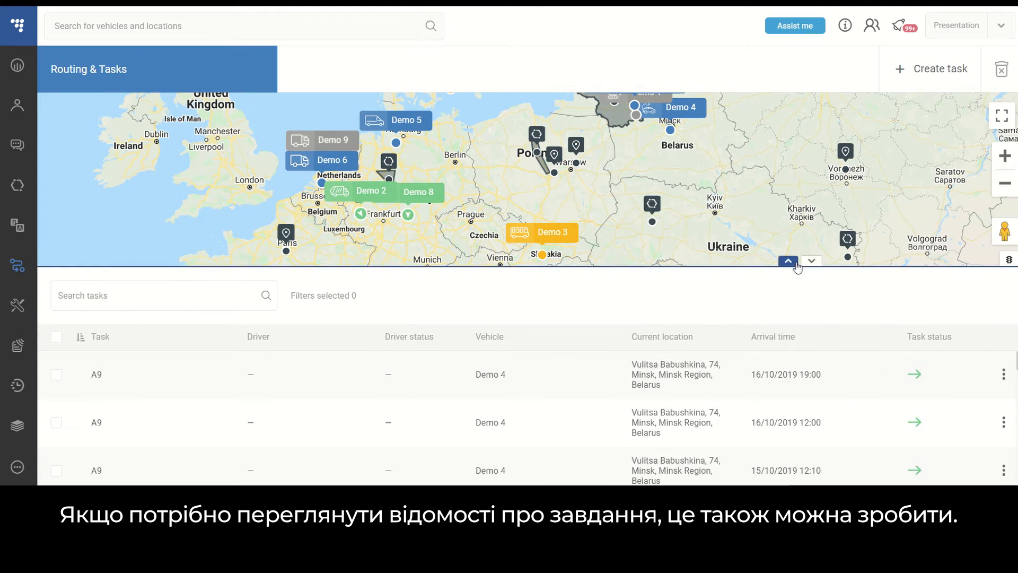
left_click(789, 260)
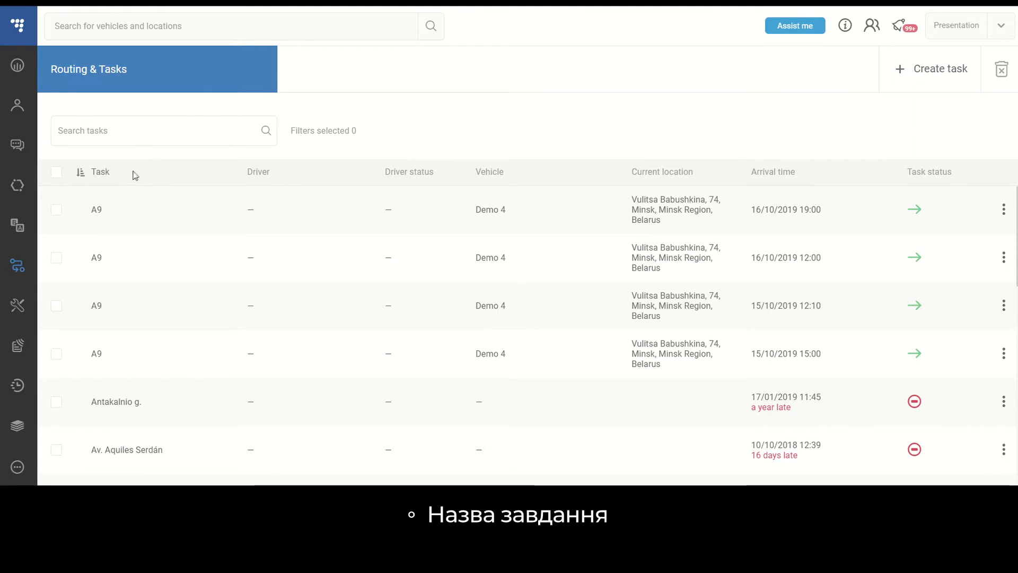
mouse_move(305, 172)
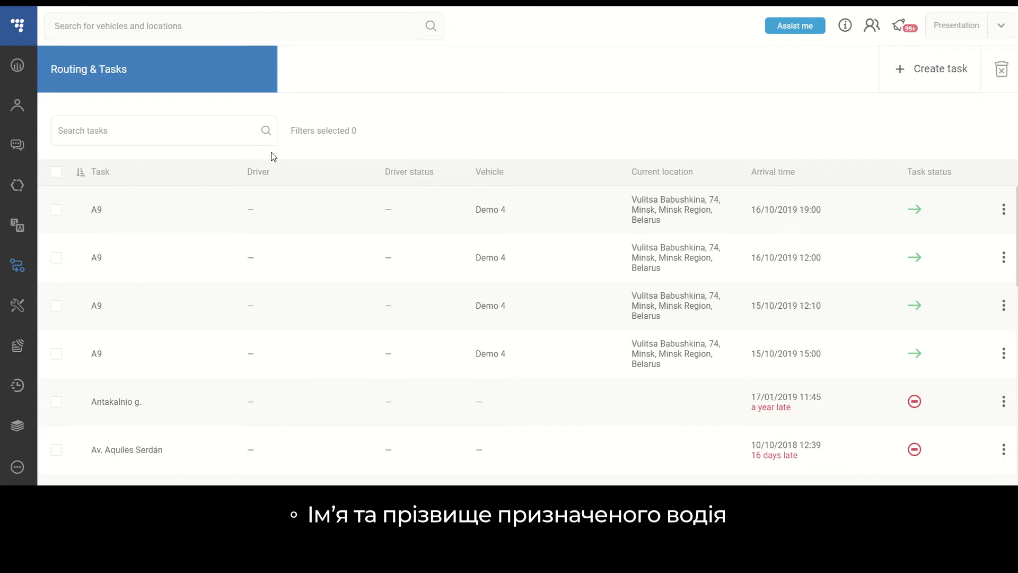
mouse_move(447, 177)
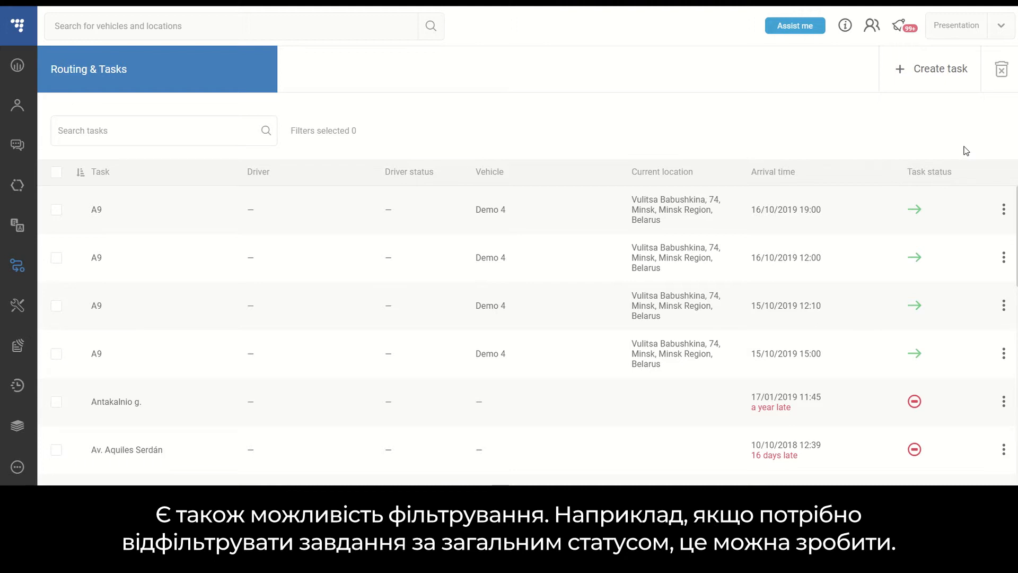
Step: Filter the task list by task status to show only In progress tasks
mouse_move(967, 170)
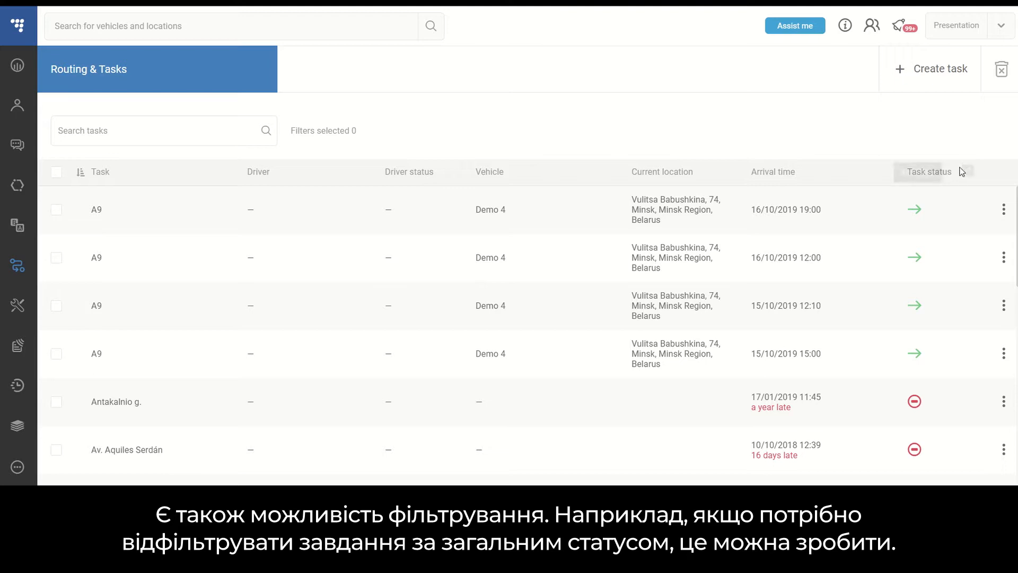
left_click(968, 172)
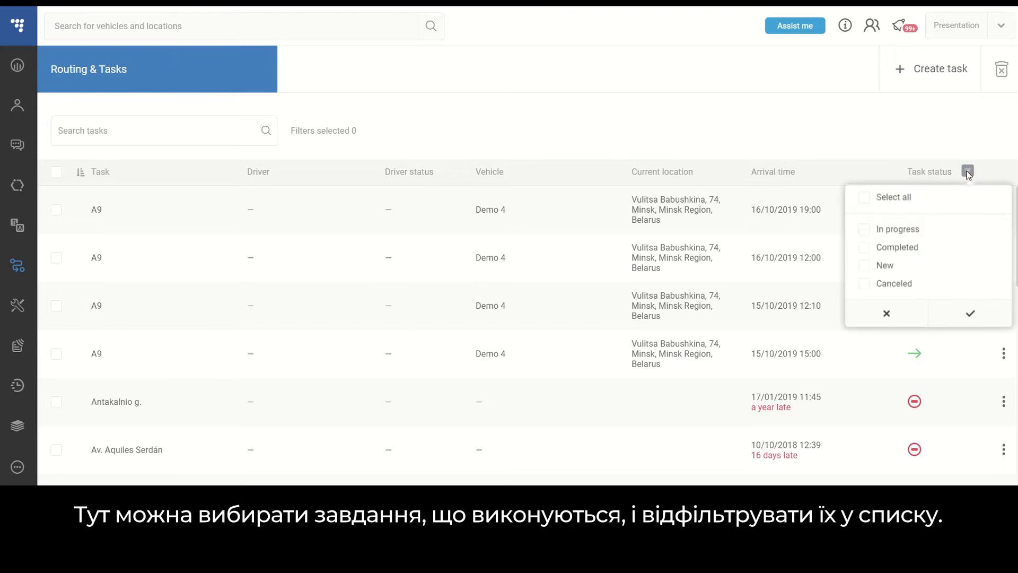
left_click(865, 231)
left_click(956, 316)
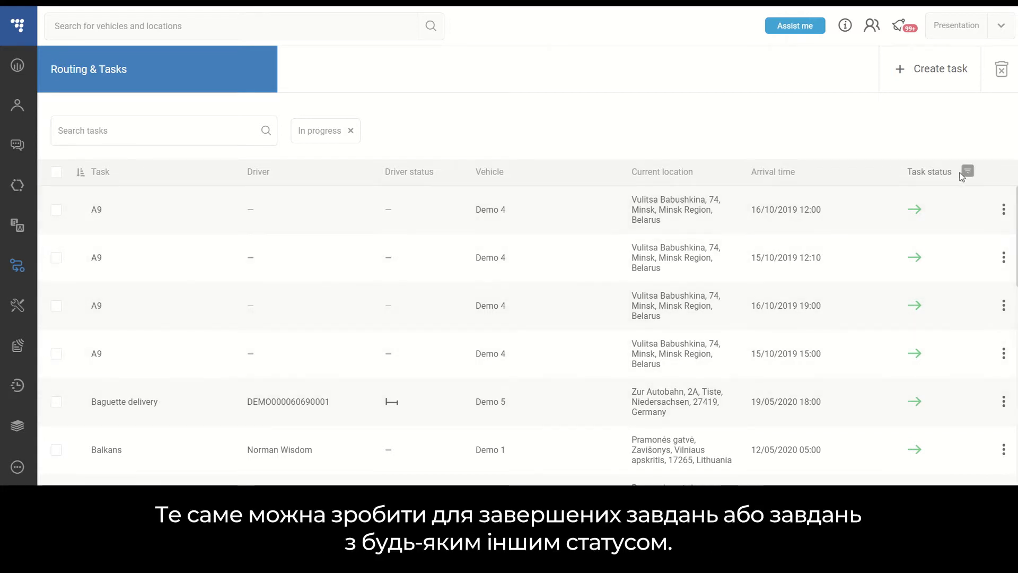
Step: Widen the task status filter to include all statuses
left_click(967, 171)
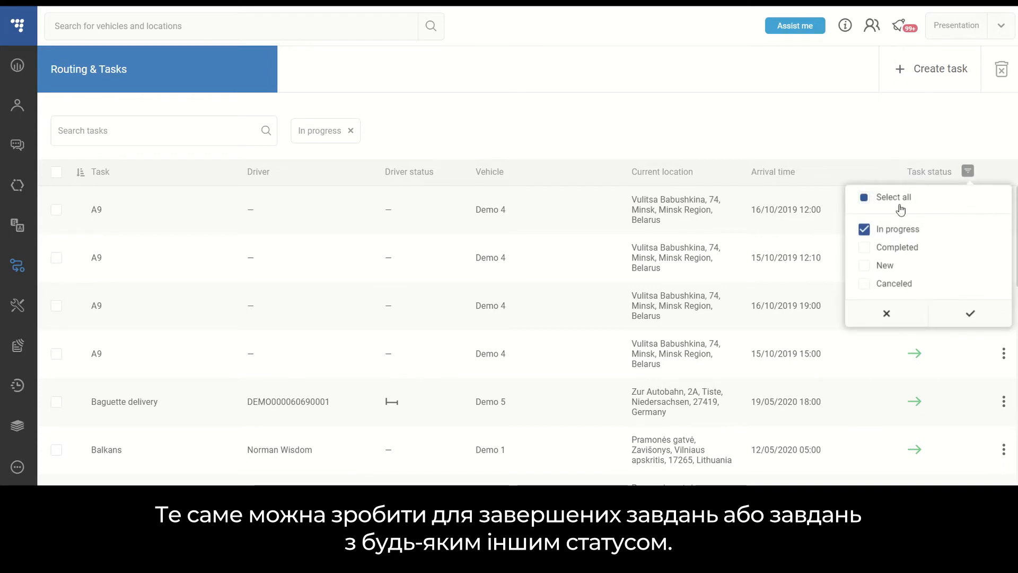
left_click(864, 198)
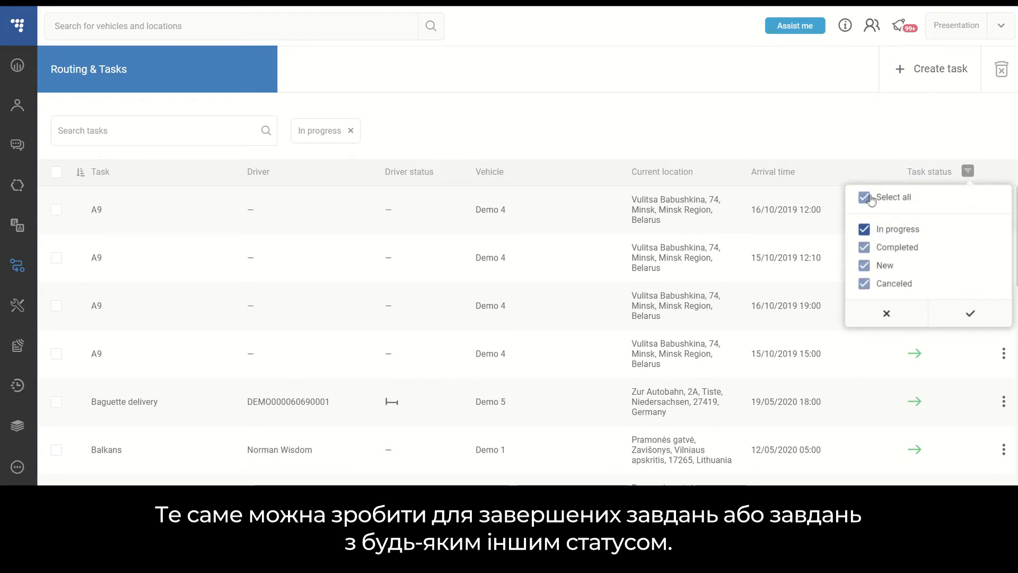
left_click(971, 314)
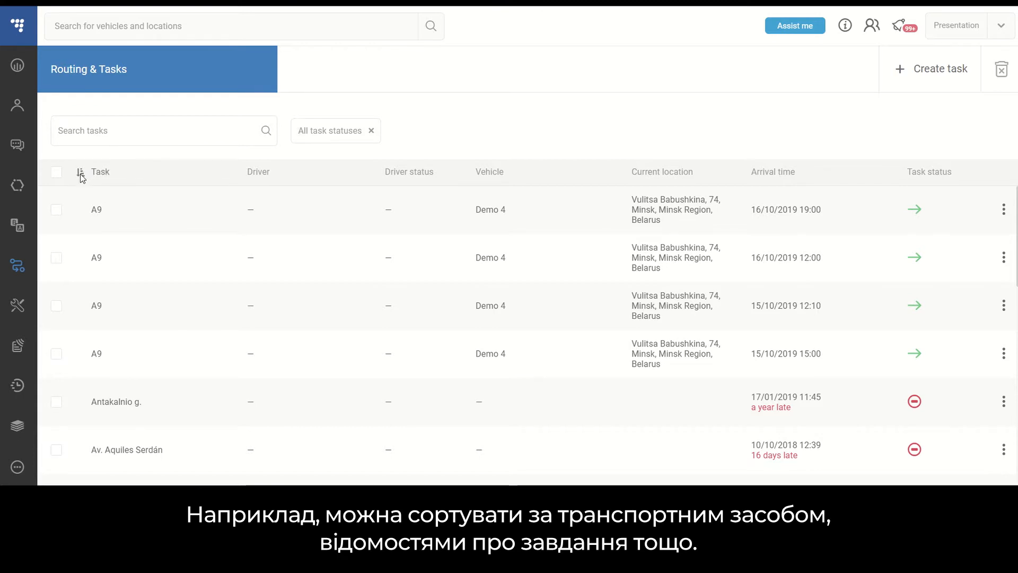
Step: Sort the tasks by name in descending and ascending order, and finally by vehicle in ascending order
left_click(101, 176)
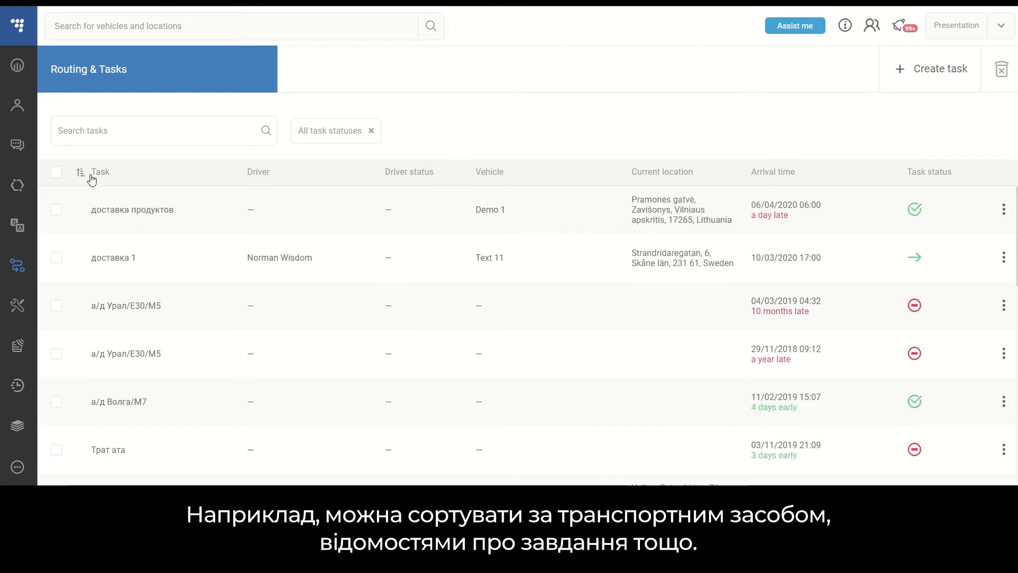
left_click(99, 176)
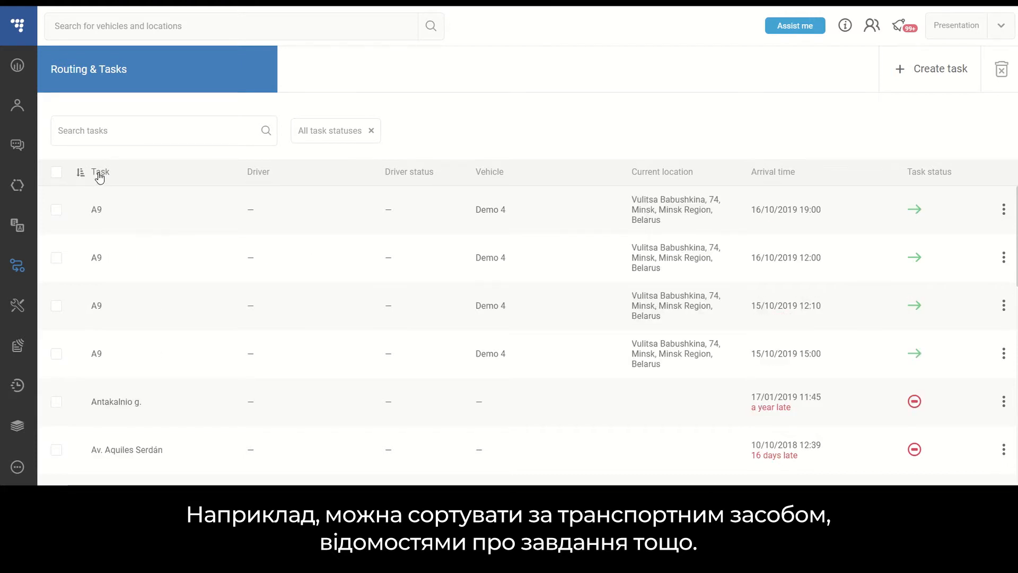
left_click(492, 173)
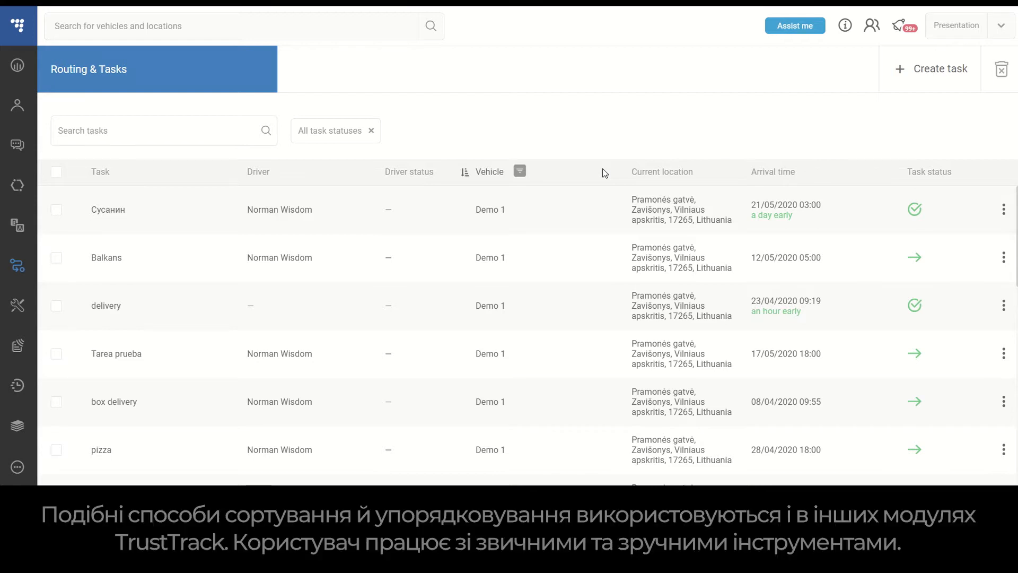
Step: View the task summary of the "Сусанин" task with its waypoints and close it
left_click(1004, 210)
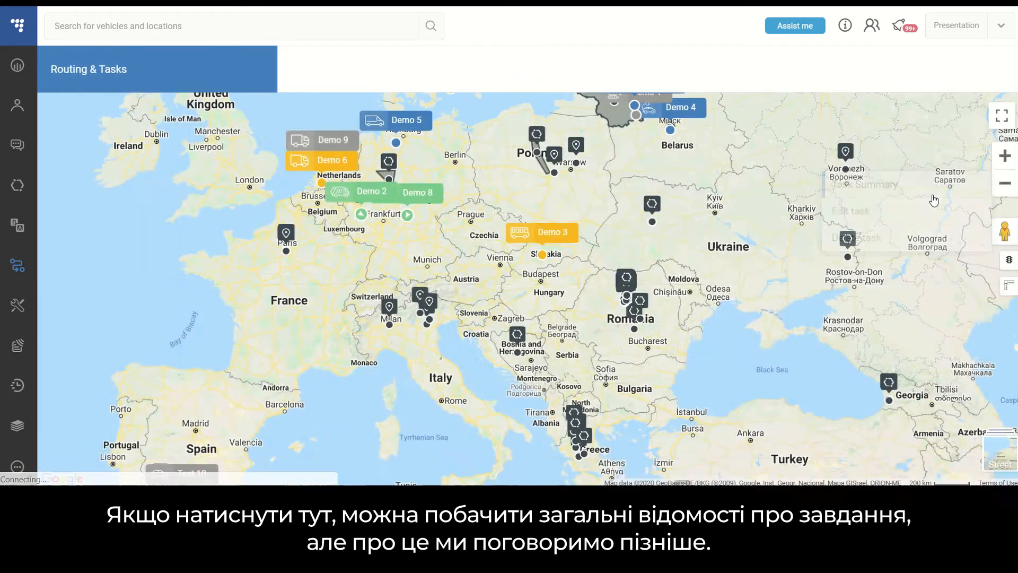
left_click(933, 196)
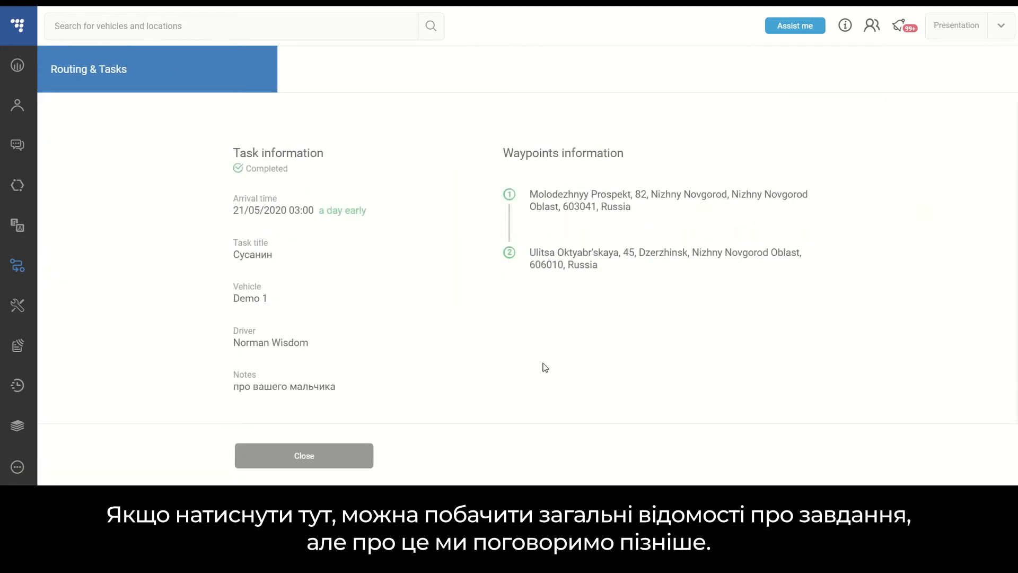
left_click(303, 456)
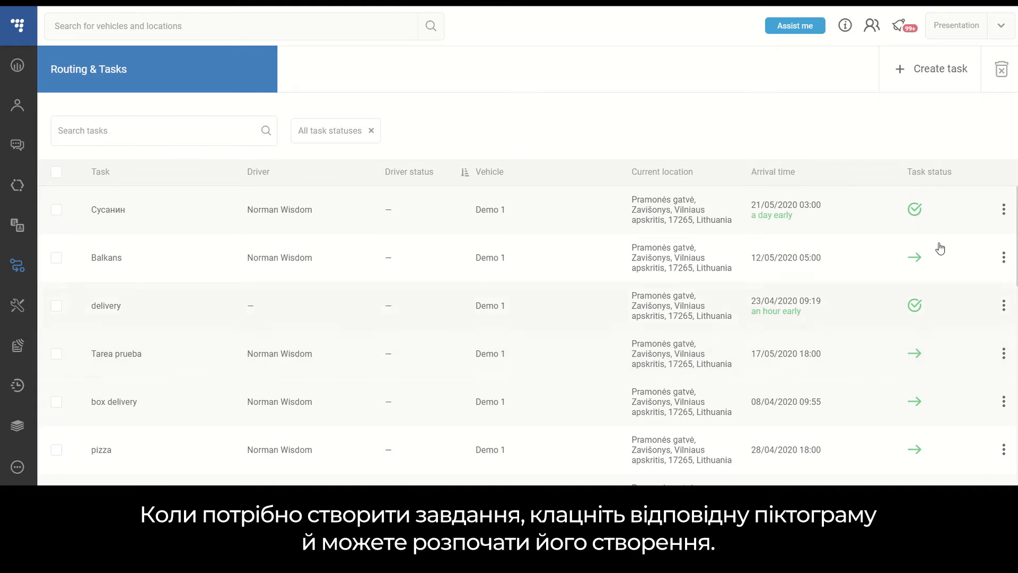
Step: Start creating a new task and bring up the direction options for a map point east of Stuttgart, dismissing them without choosing one
left_click(949, 83)
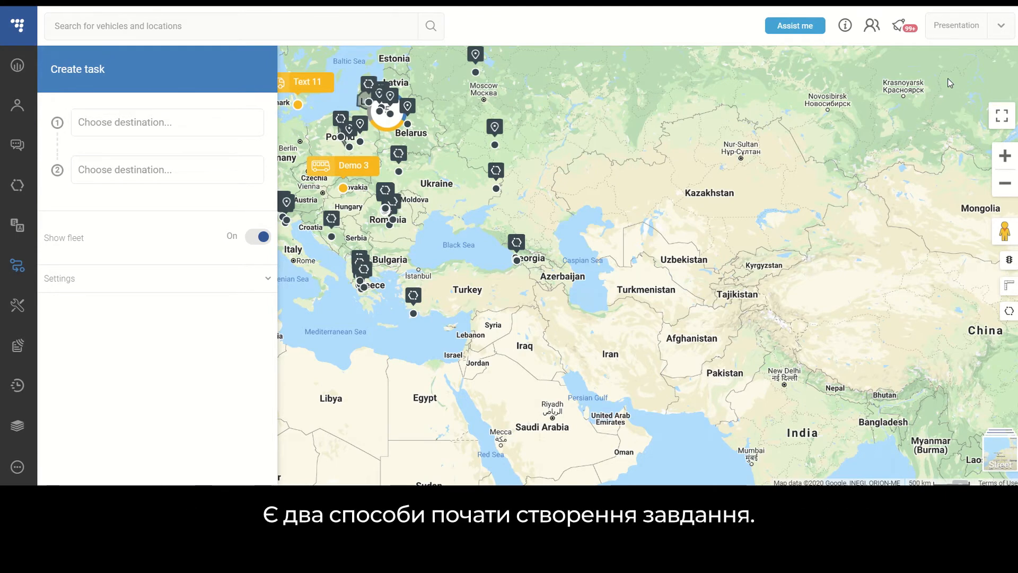
scroll(438, 137, "up", 4)
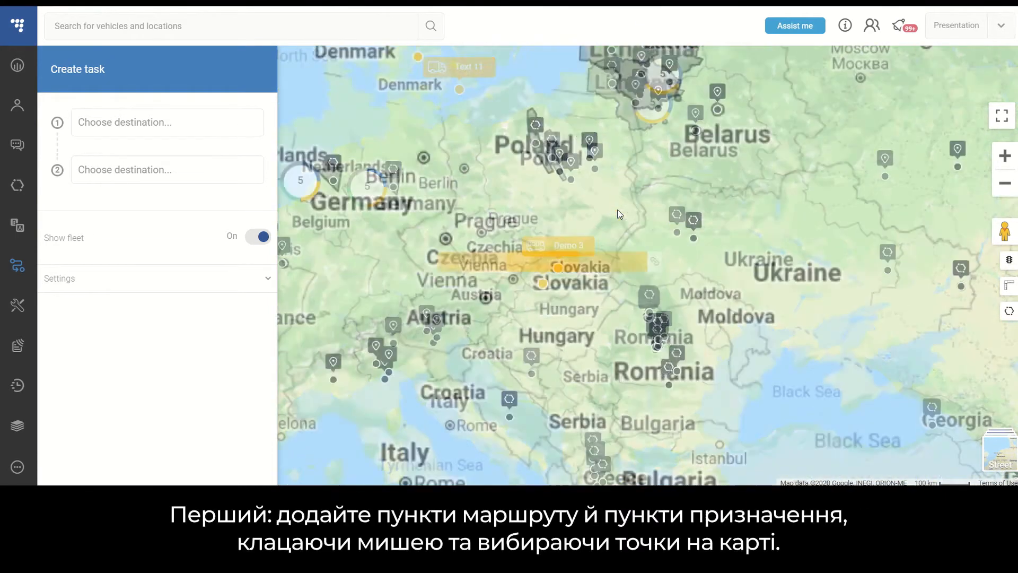
scroll(619, 214, "up", 2)
left_click_drag(484, 208, 753, 170)
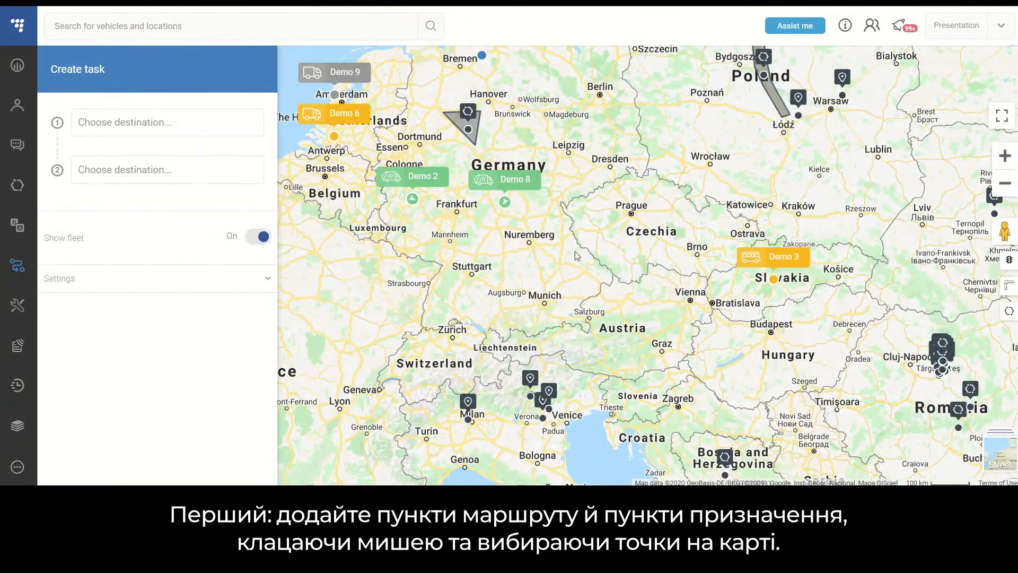
left_click(502, 266)
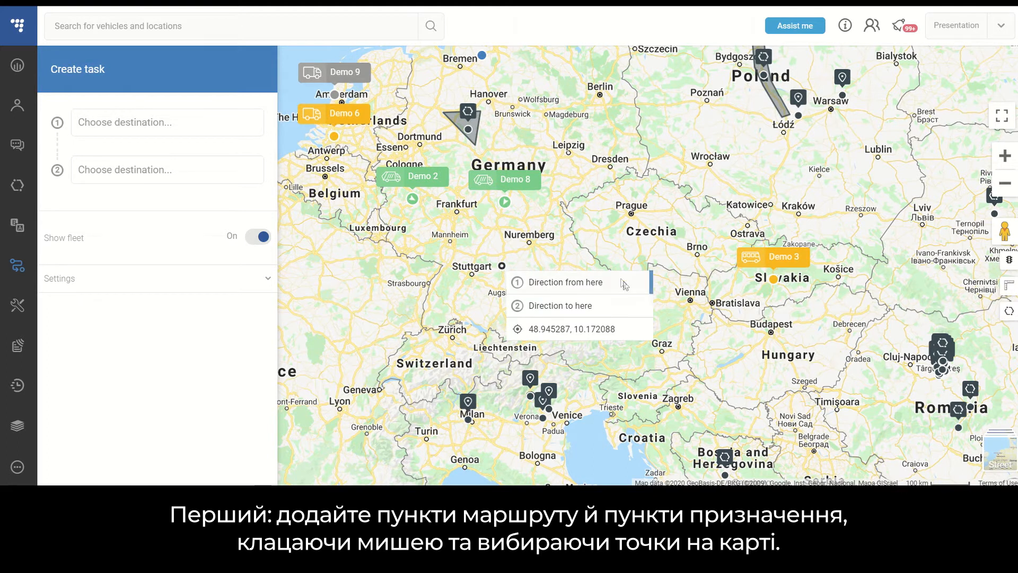
left_click(531, 250)
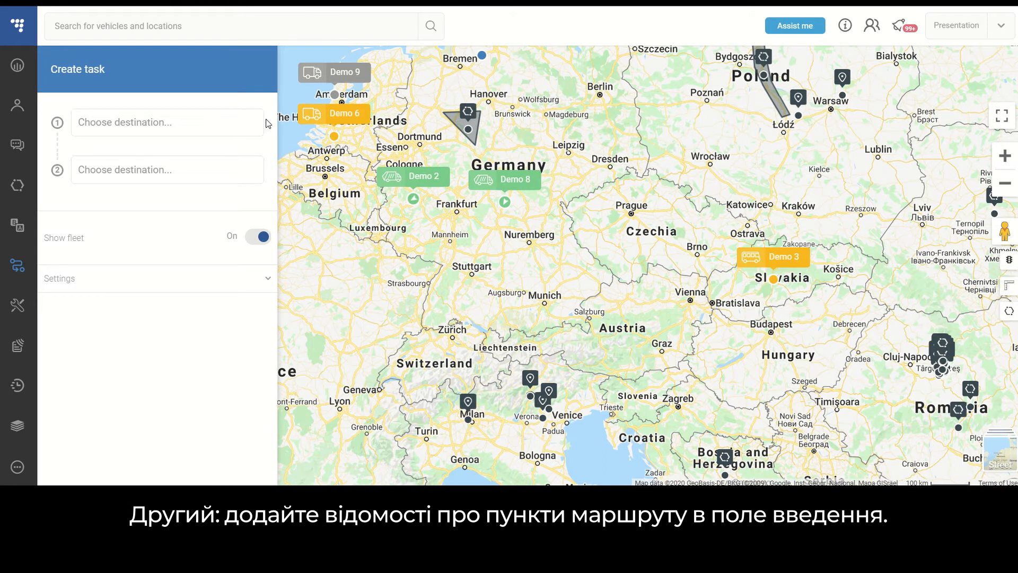
Step: Set the route's starting point to Hamburg, Hamburg, Germany and its destination to Milan, Lombardy, Italy
left_click(176, 125)
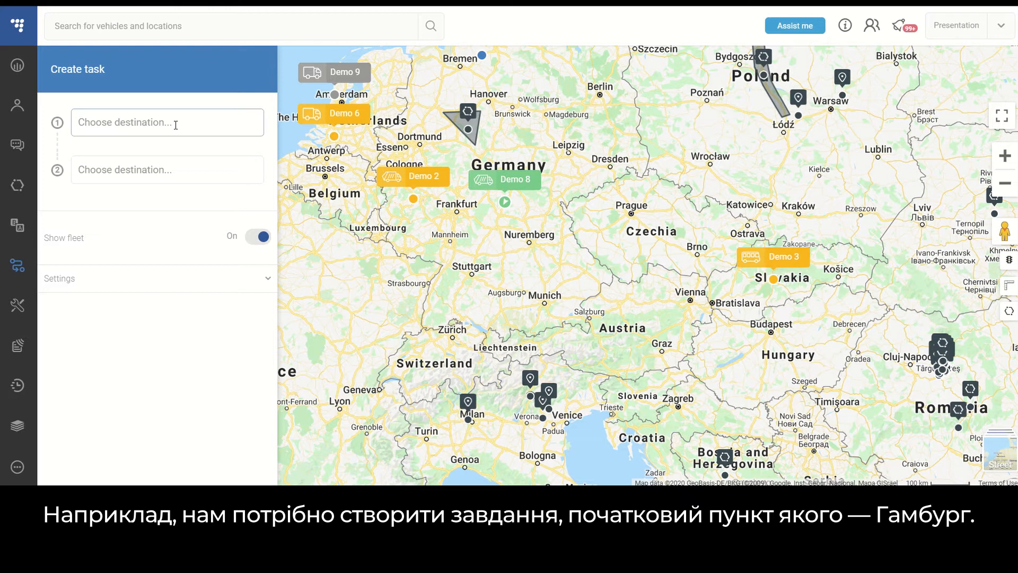
type("Hamburg")
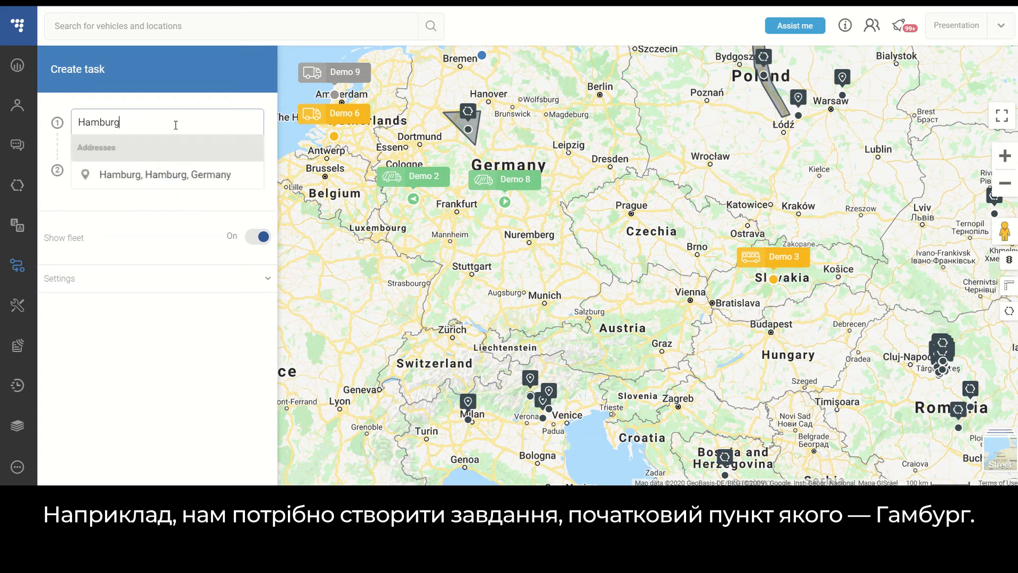
left_click(189, 179)
type("M")
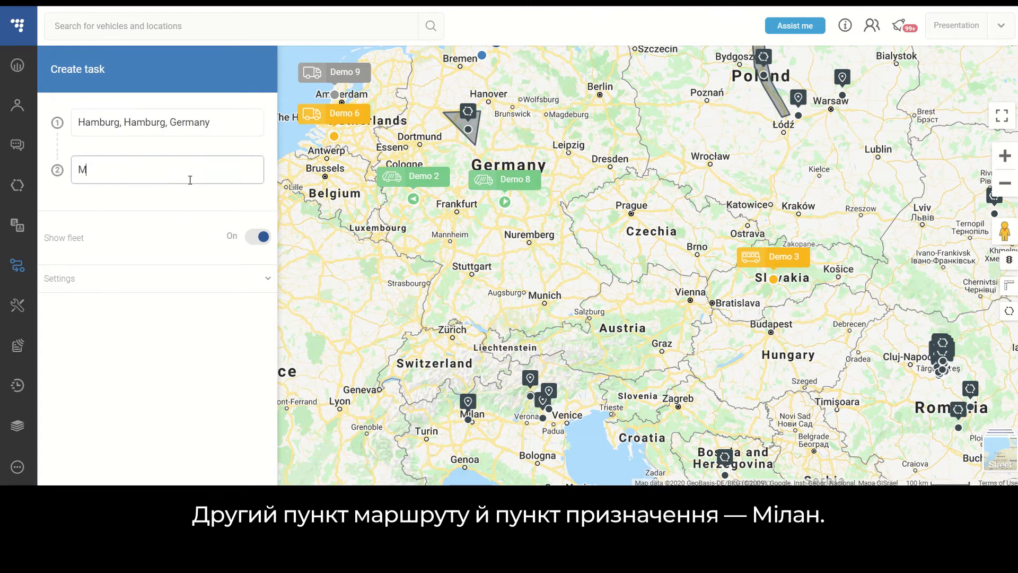
type("ilan")
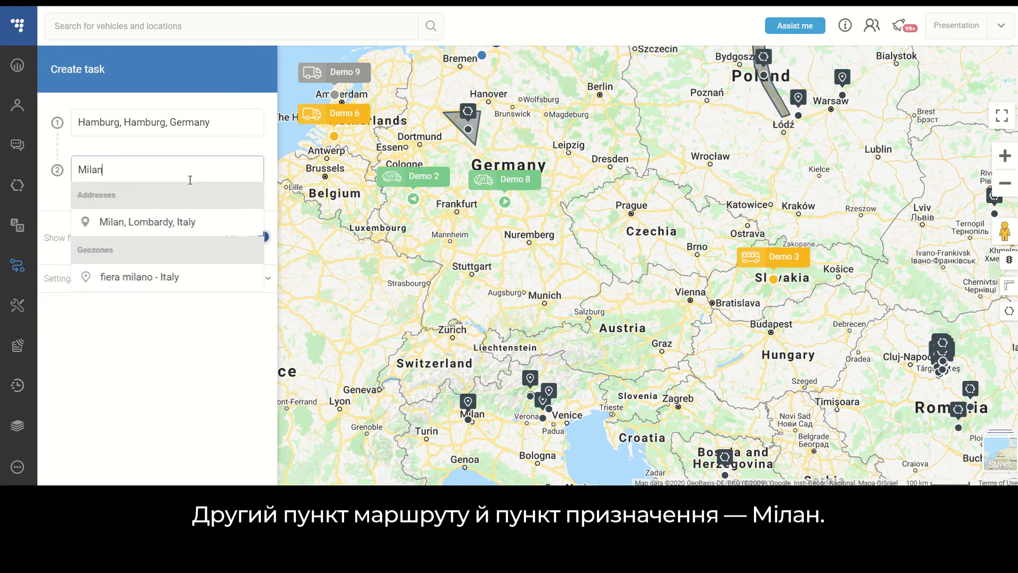
left_click(194, 222)
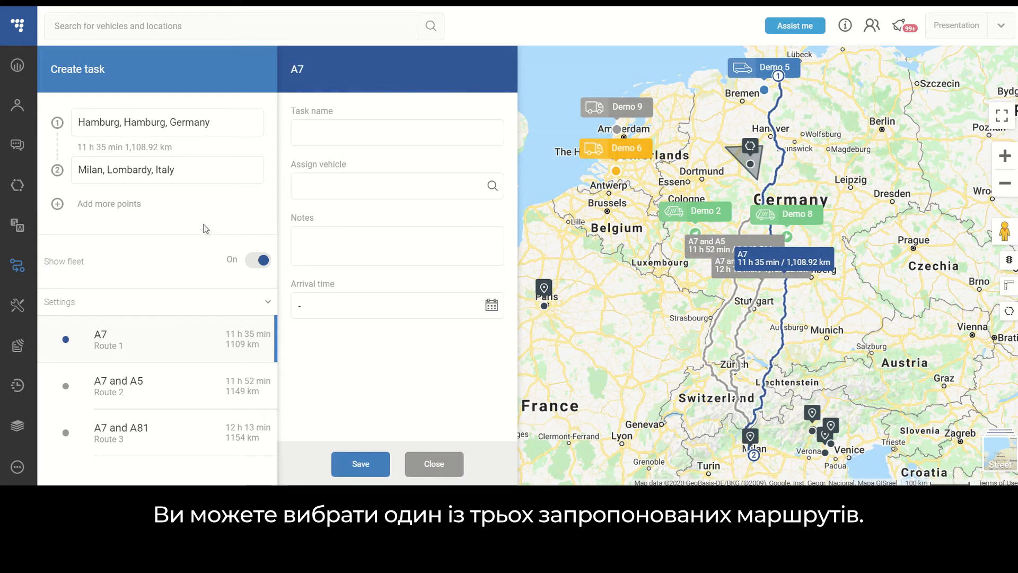
Step: Select the A7 and A81 route on the map and compare its trip details with those of the A7 route
left_click(716, 321)
left_click(744, 326)
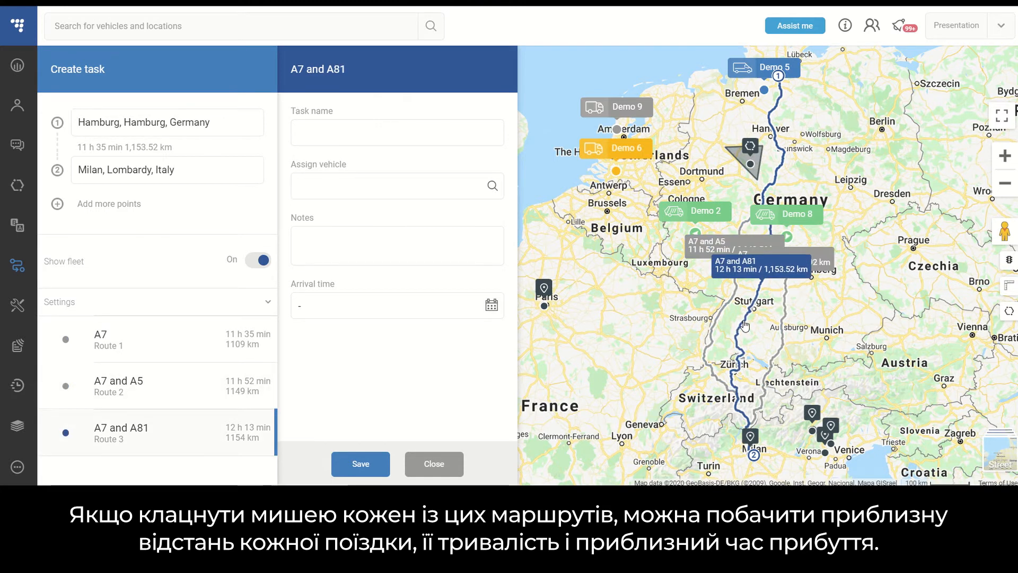
left_click(749, 271)
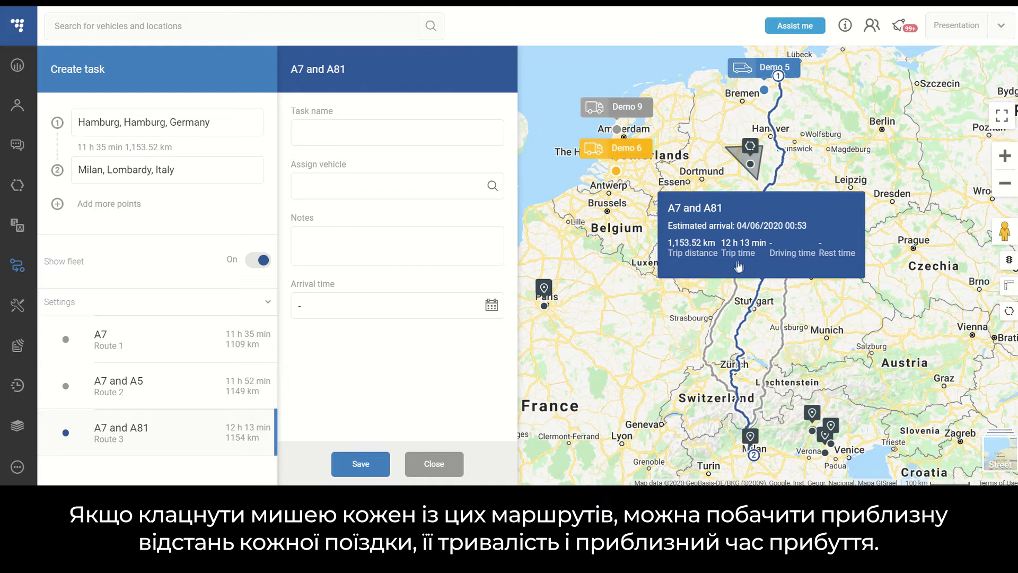
mouse_move(770, 253)
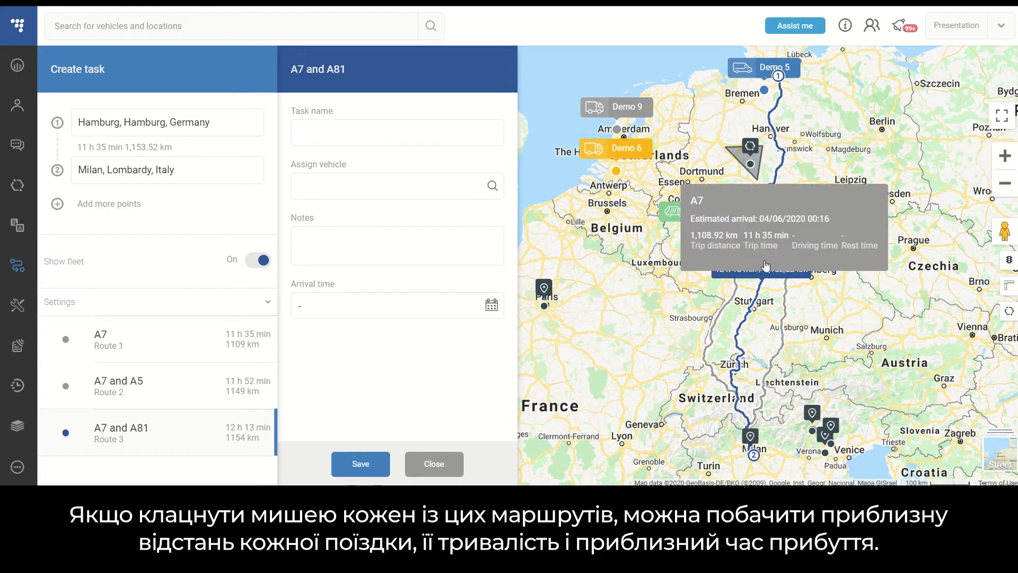
Step: Select the A7 and A5 route on the map and reroute it through a point near Kaiserslautern
left_click(721, 319)
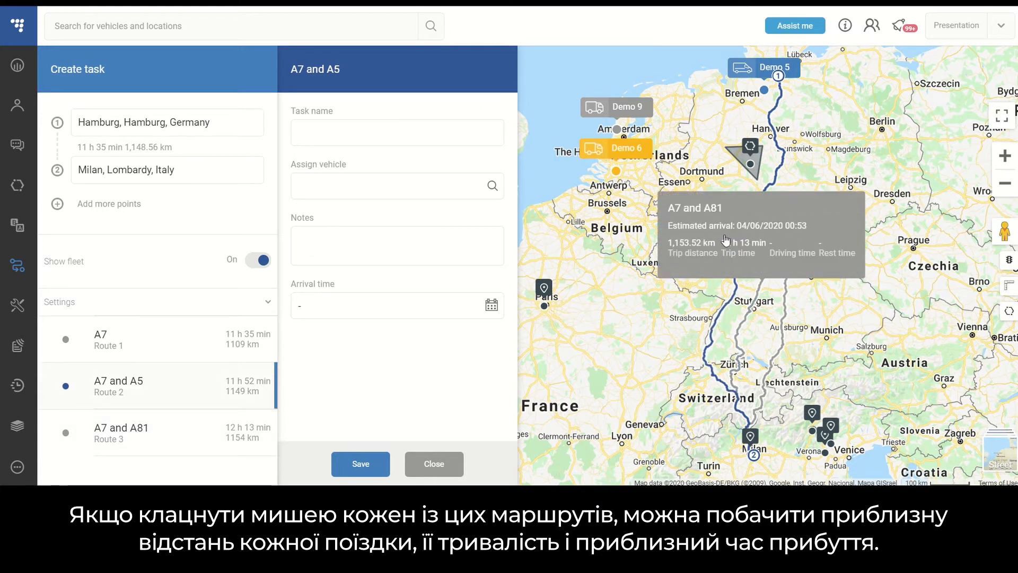
scroll(693, 302, "up", 1)
scroll(693, 302, "up", 1)
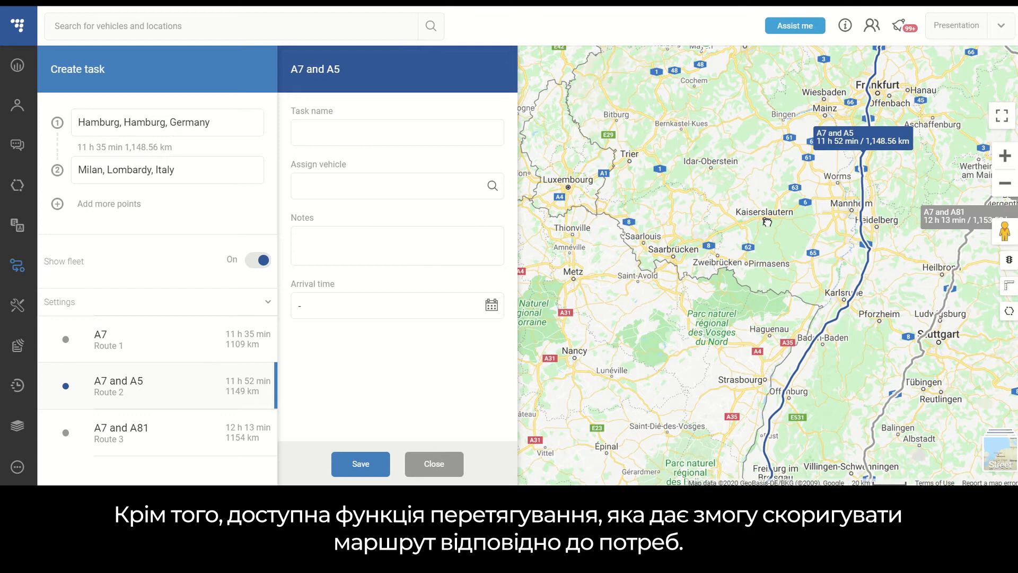
left_click_drag(765, 221, 765, 222)
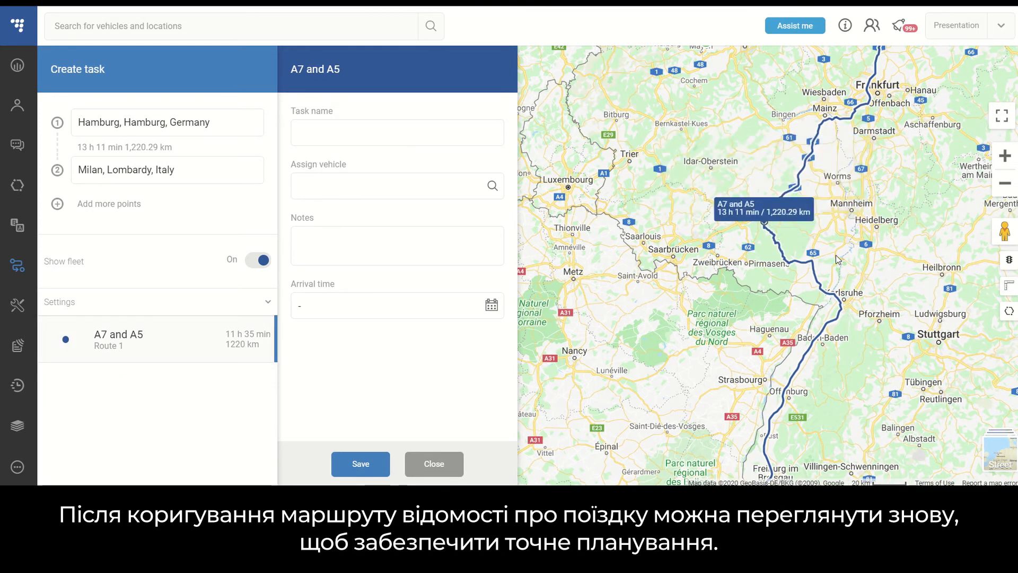
Step: View the trip details of the adjusted A7 and A5 route on the map
left_click(751, 214)
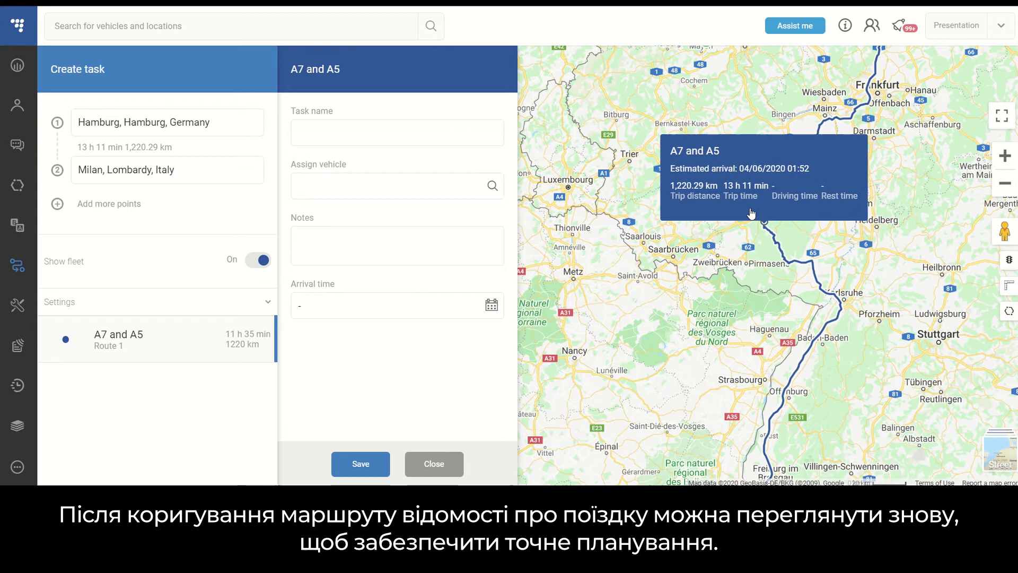
scroll(752, 214, "down", 1)
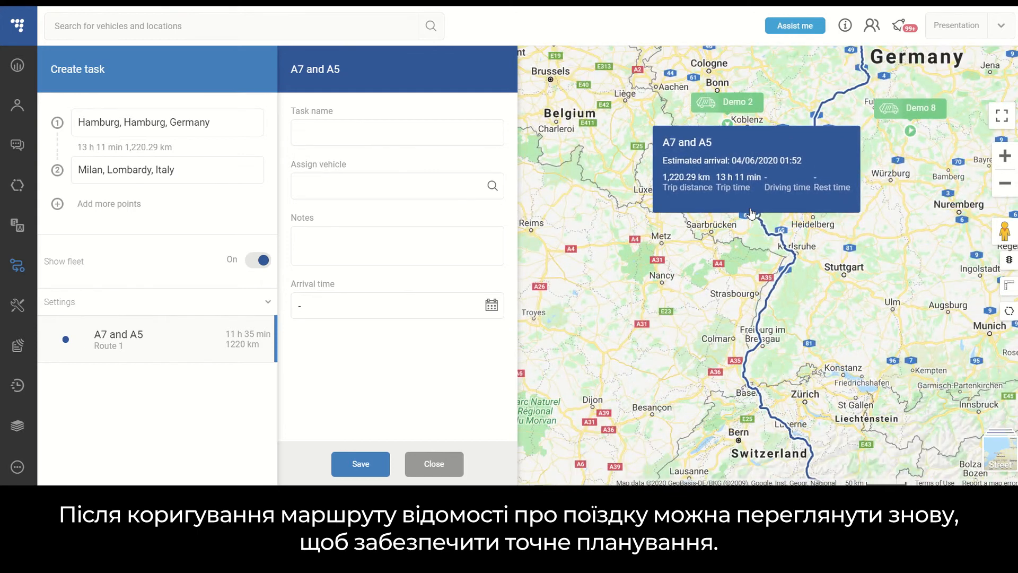
scroll(751, 213, "down", 1)
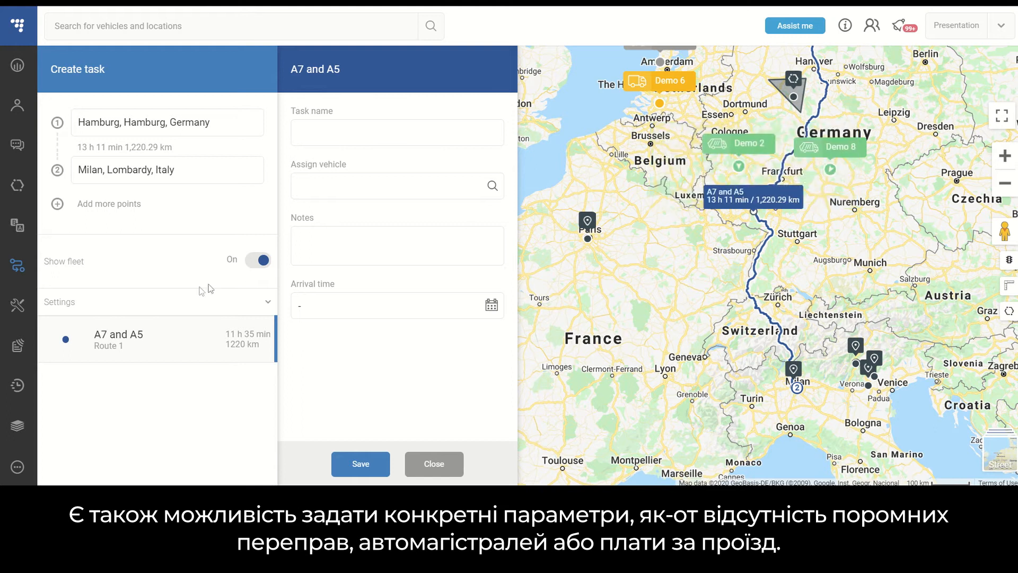
Step: Set the route to avoid tolls and name the task "Hamburg - Milan"
left_click(88, 309)
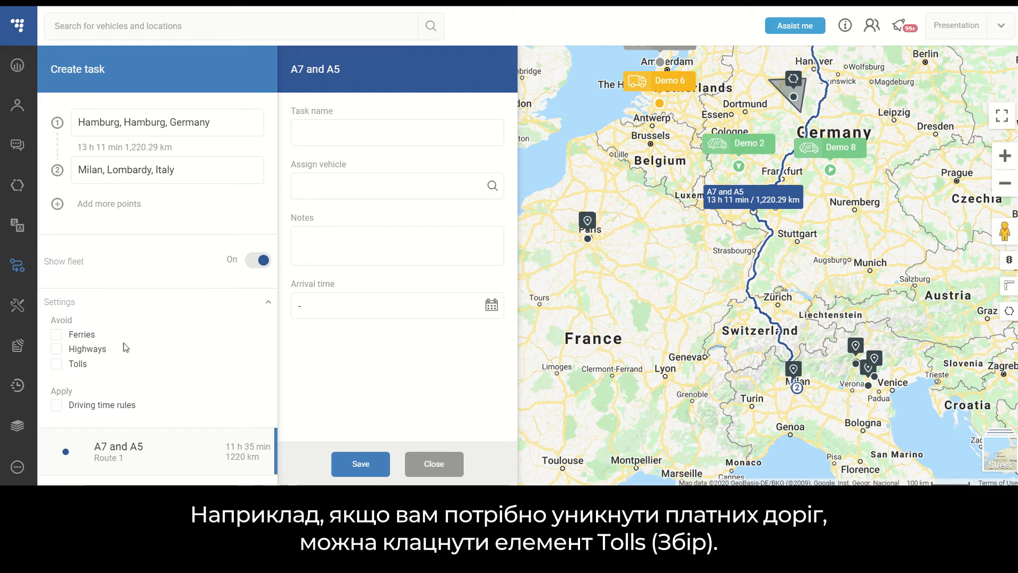
left_click(58, 368)
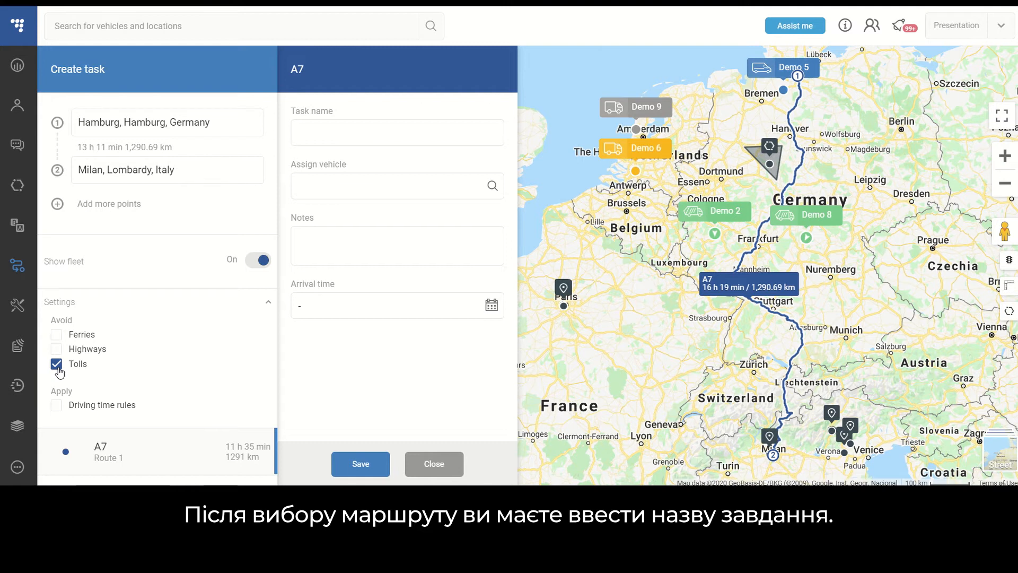
left_click(298, 133)
type("Hamburg - Milan")
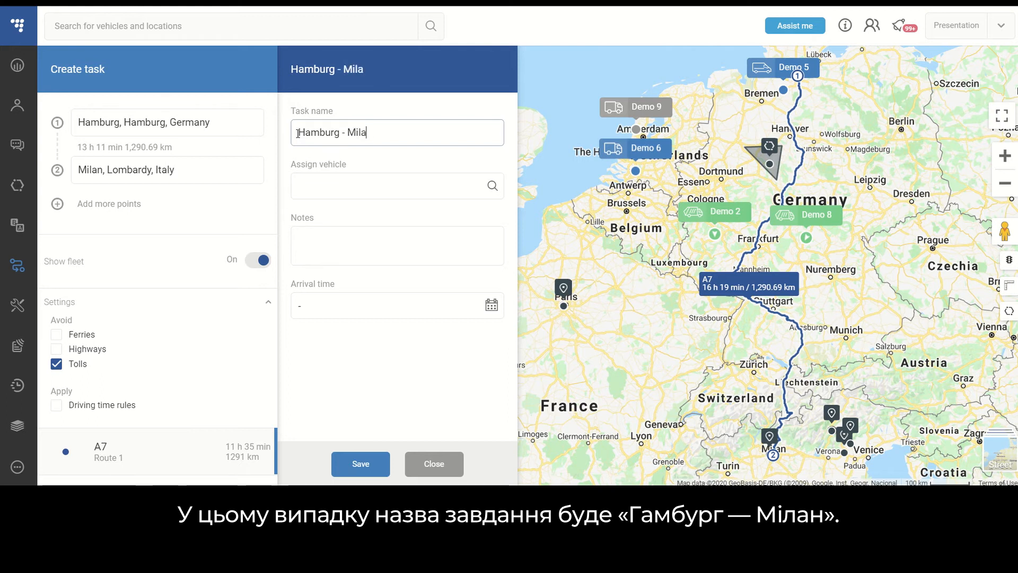
Step: Bring up the assignable vehicles without choosing one, and enter "Test task" as the task's notes
left_click(391, 189)
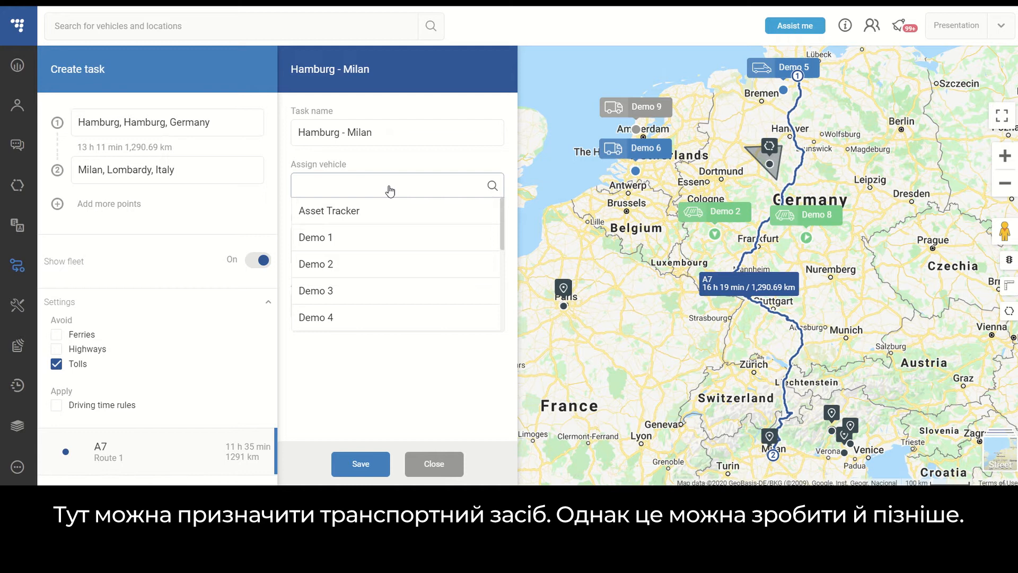
left_click(467, 157)
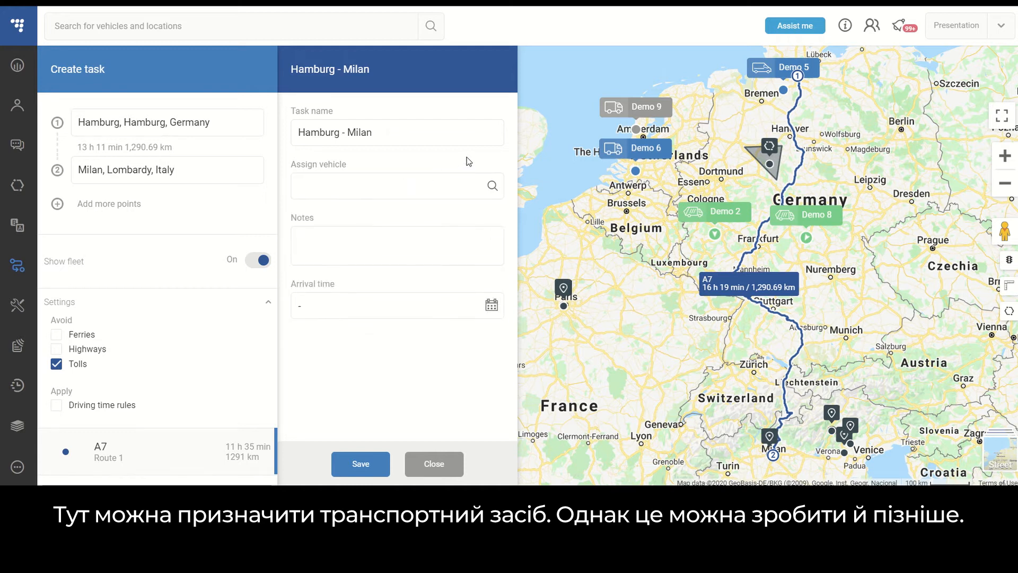
left_click(428, 242)
type("Test ")
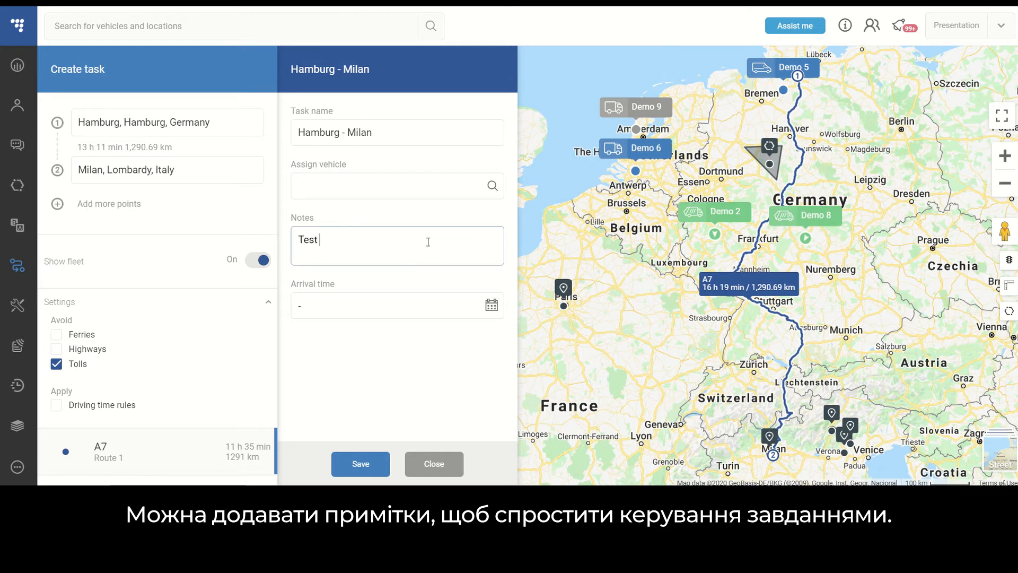
type("task")
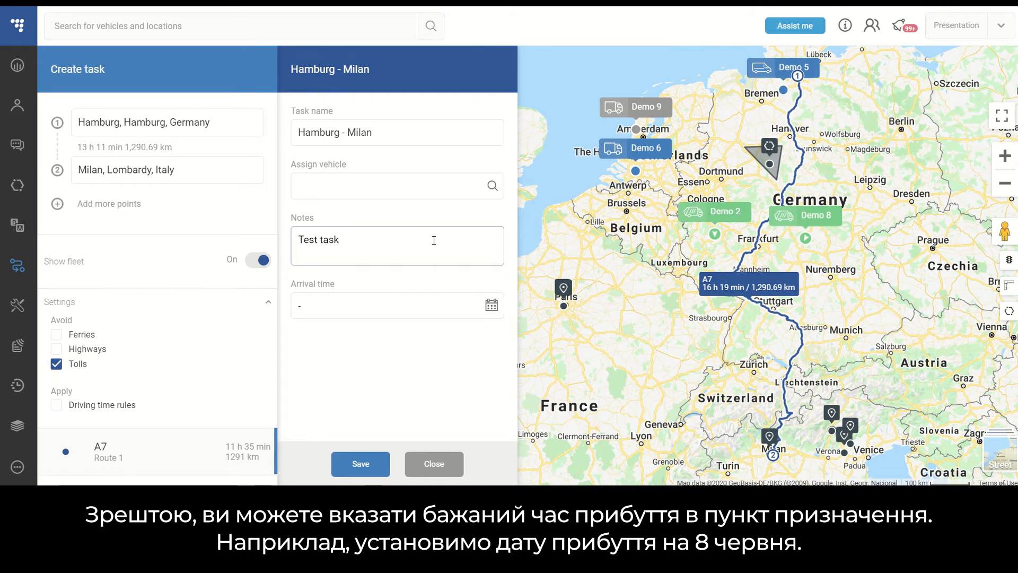
Step: Set the task's arrival time to 08/06/2020 12:00
left_click(492, 307)
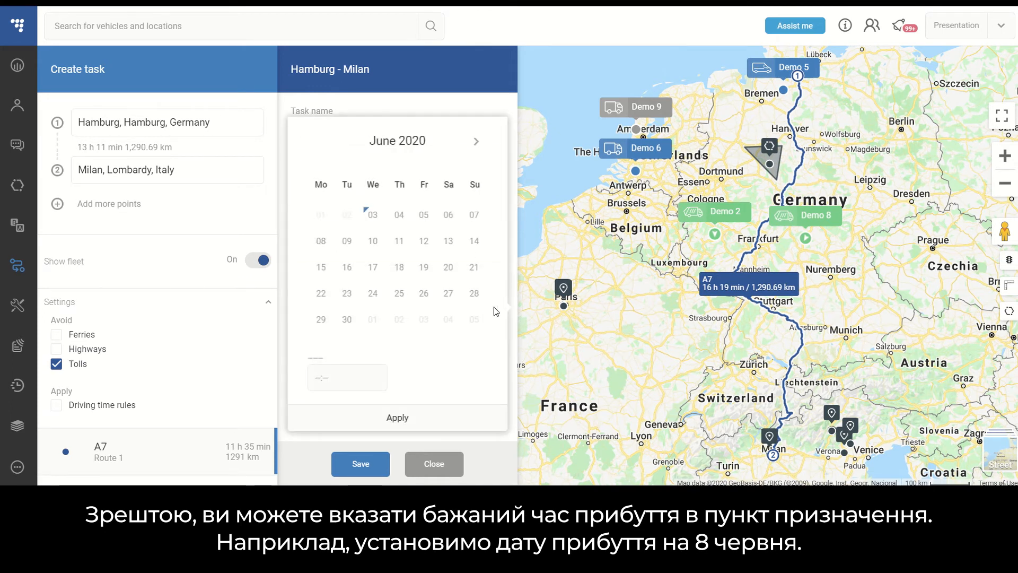
left_click(321, 242)
left_click(327, 377)
key("BackSpace")
key("BackSpace")
type("12:00")
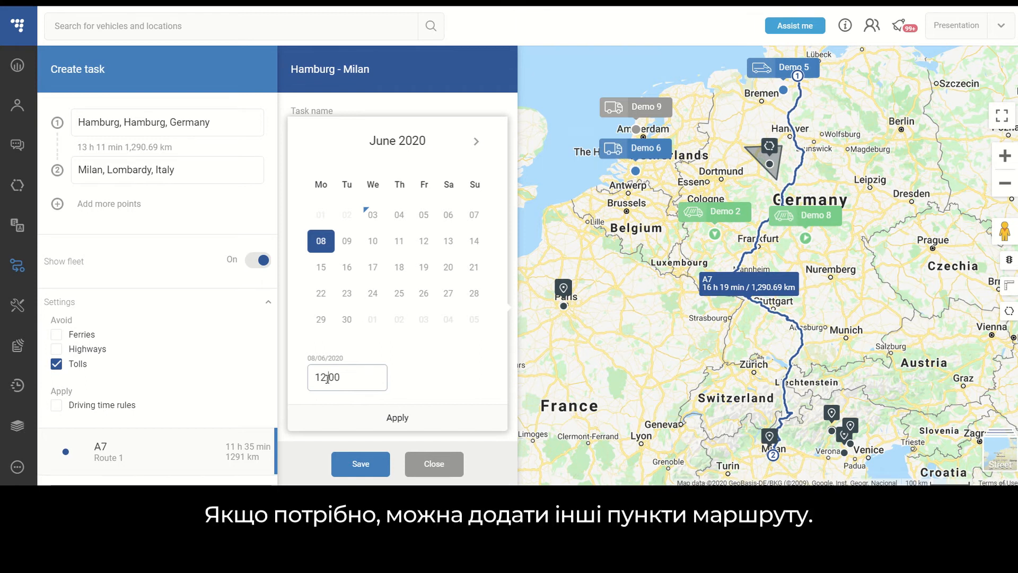
left_click(398, 418)
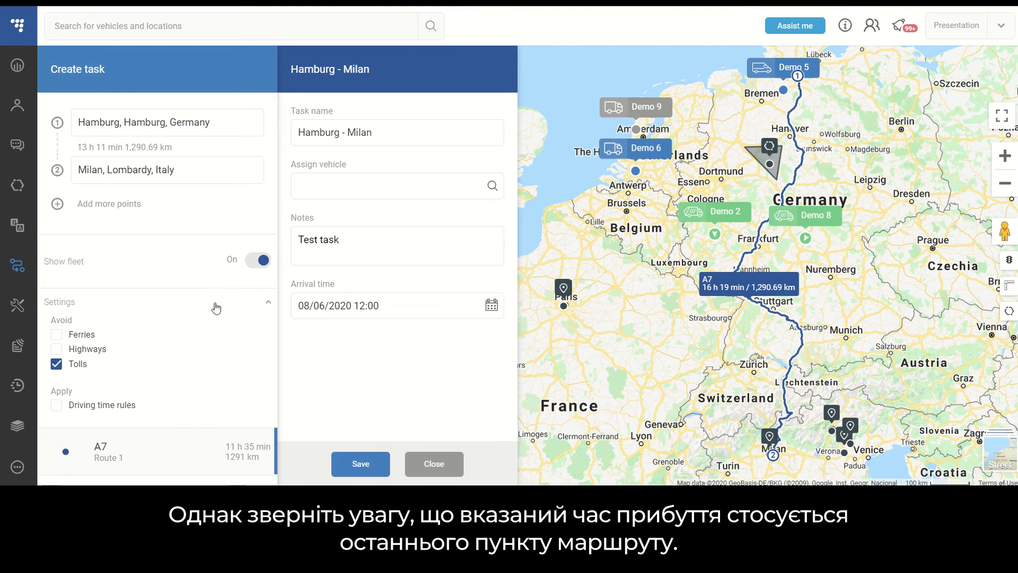
Step: Add Prague, Prague, Czechia as the third route point and save the task
left_click(56, 205)
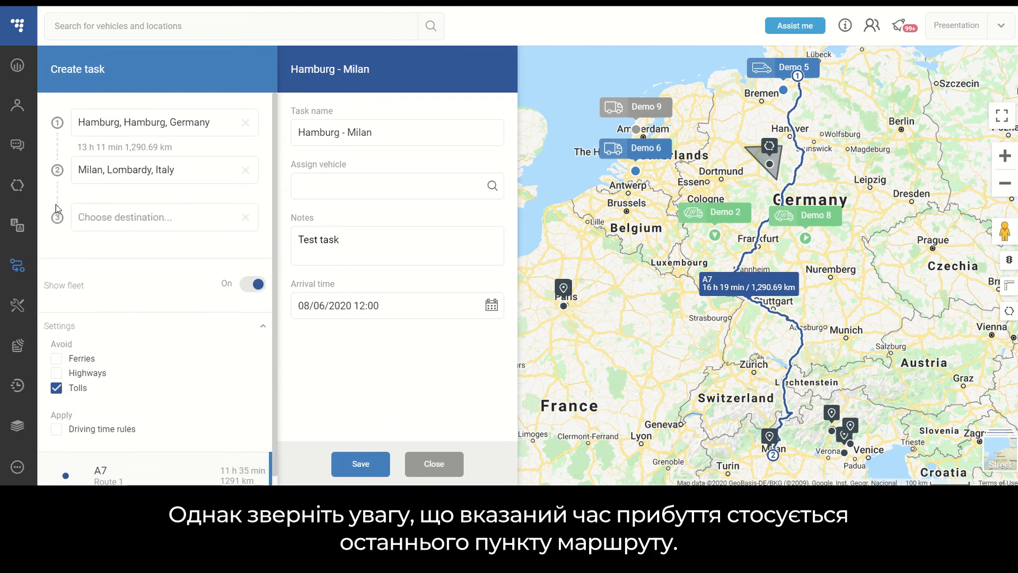
left_click(120, 209)
type("Pragu")
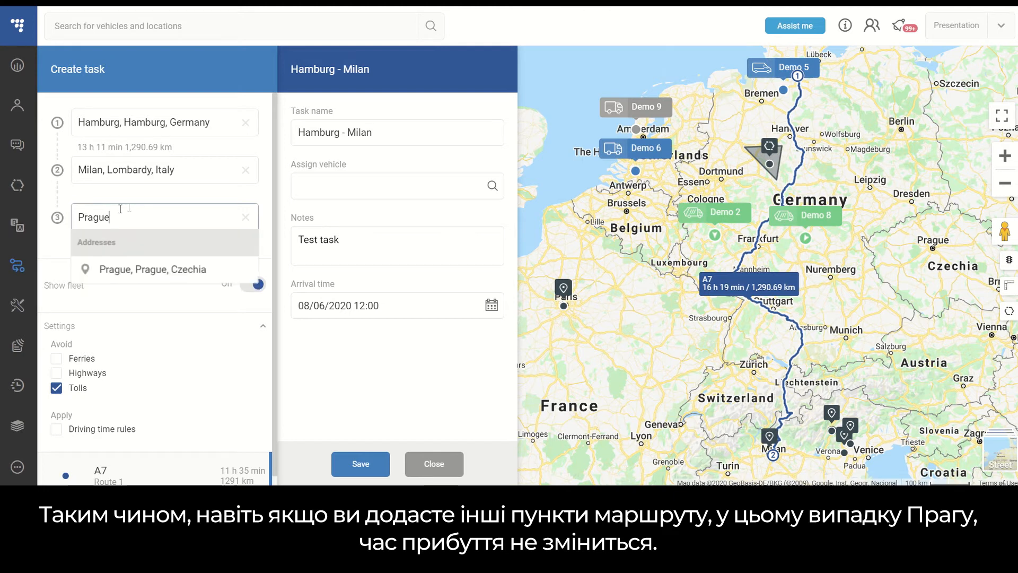
type("e")
left_click(147, 270)
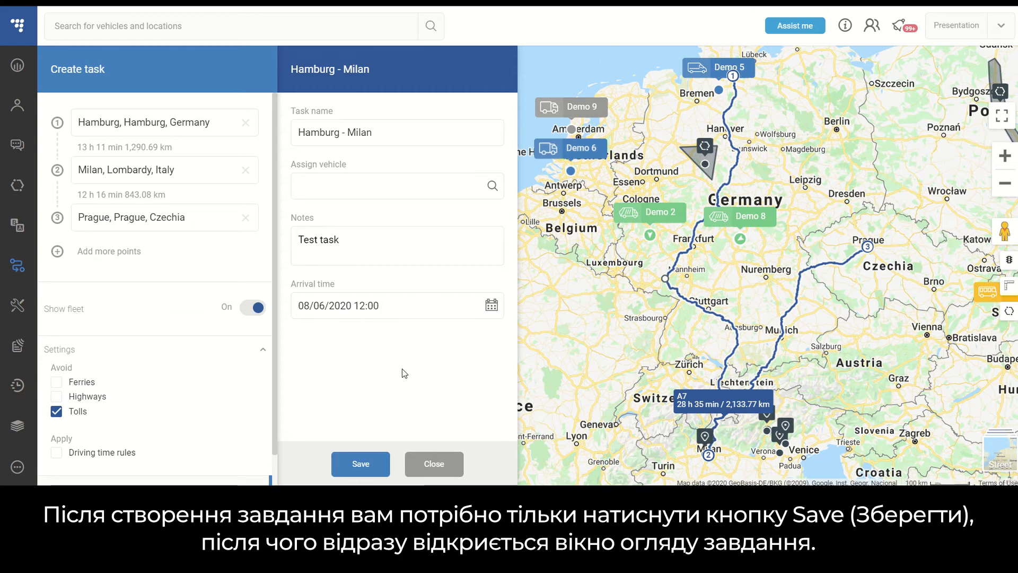
left_click(370, 464)
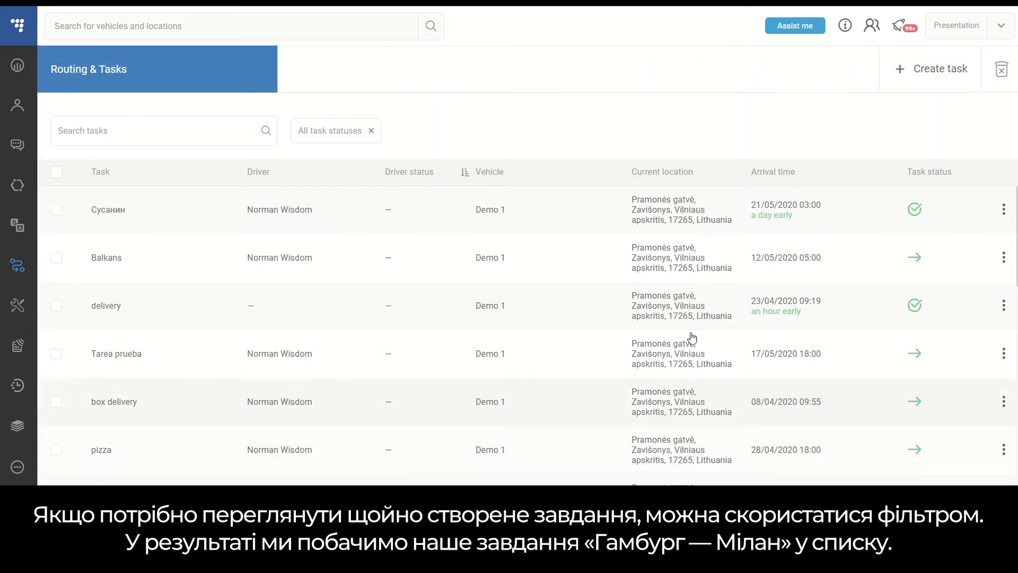
Step: Filter the task list to the New status only and assign vehicle Demo 2 to the "Hamburg - Milan" task
left_click(968, 171)
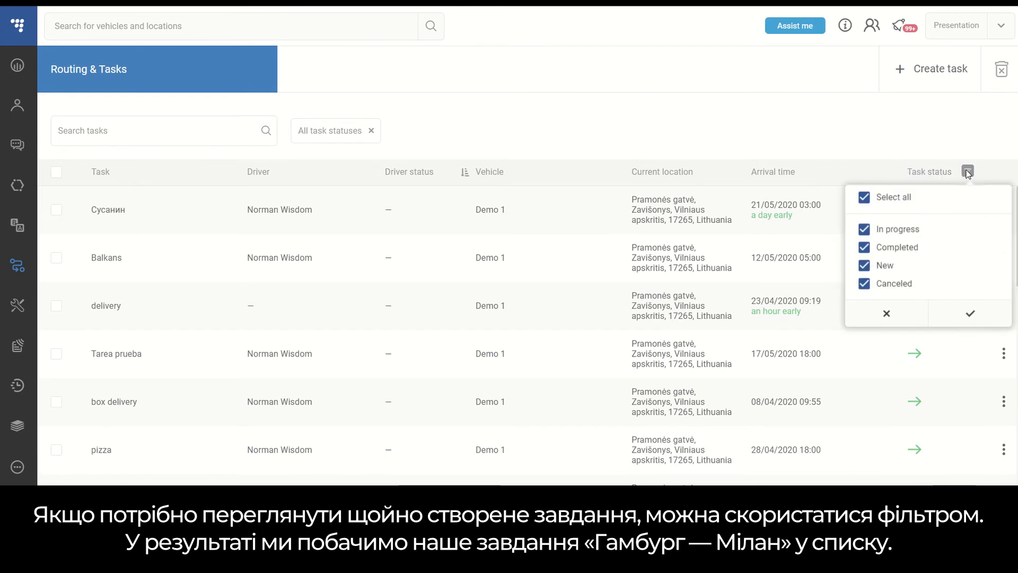
left_click(864, 197)
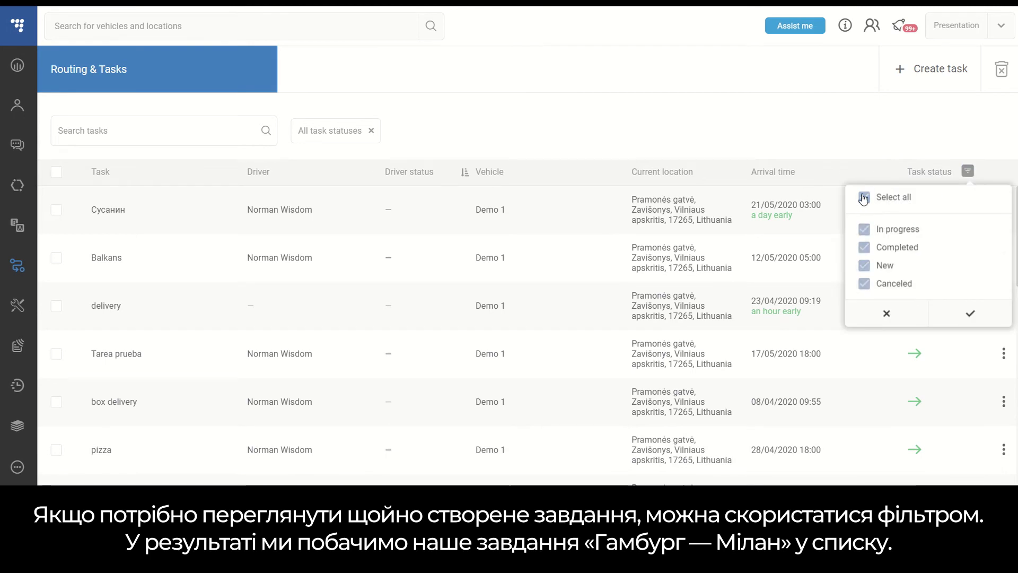
left_click(864, 266)
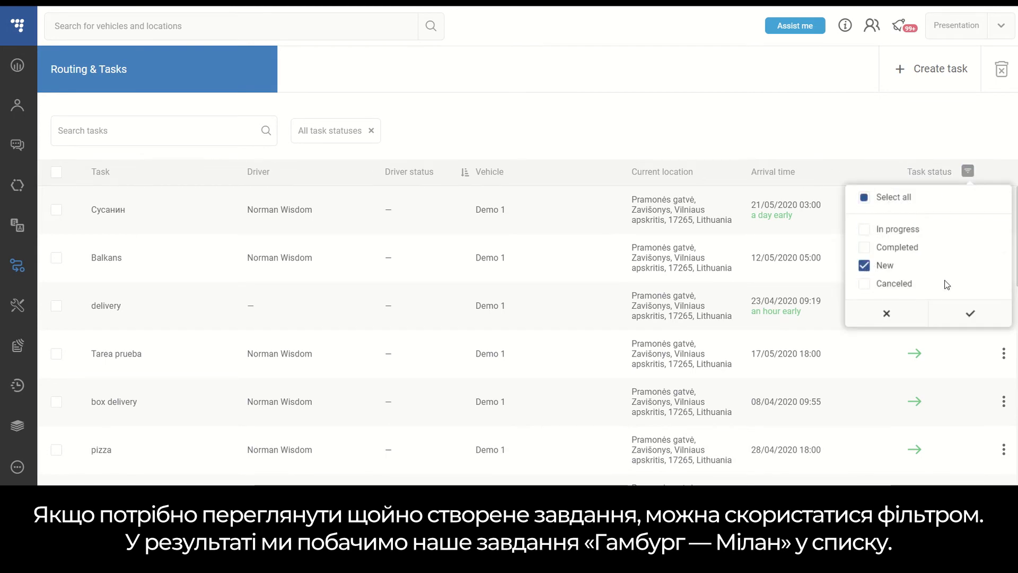
left_click(969, 313)
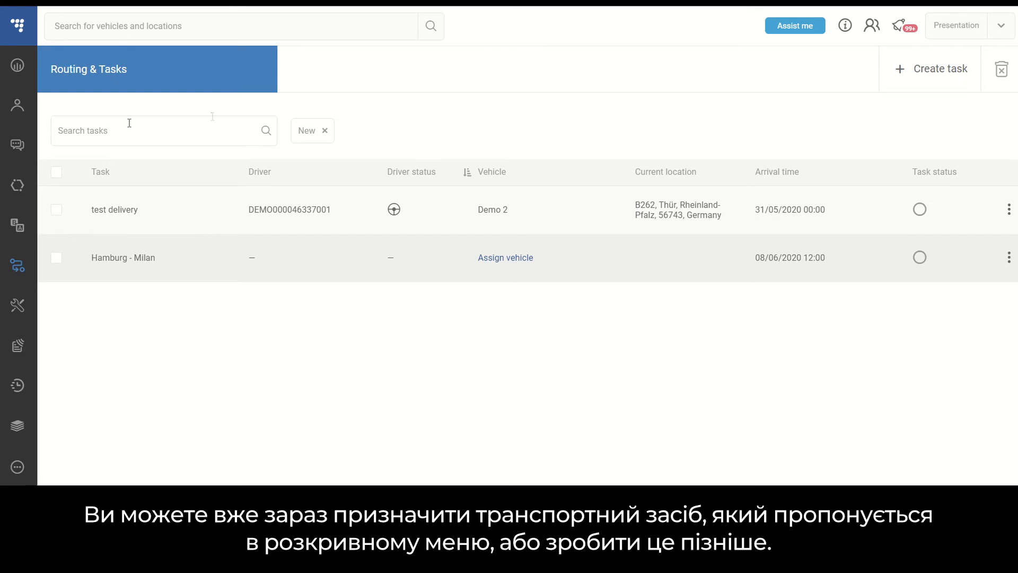
left_click(521, 258)
left_click(443, 272)
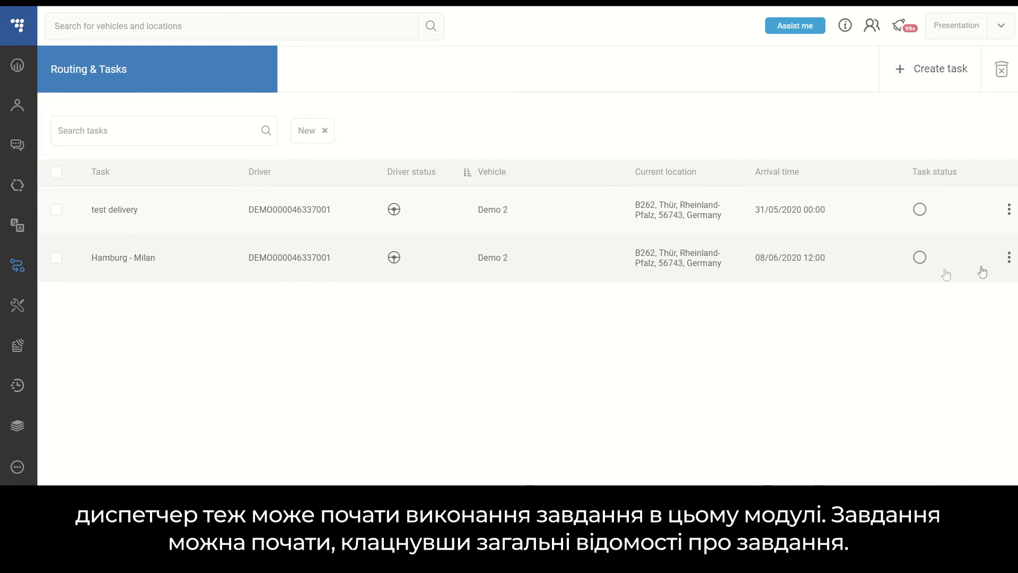
Step: View the task summary of the "Hamburg - Milan" task and start the task
left_click(1008, 257)
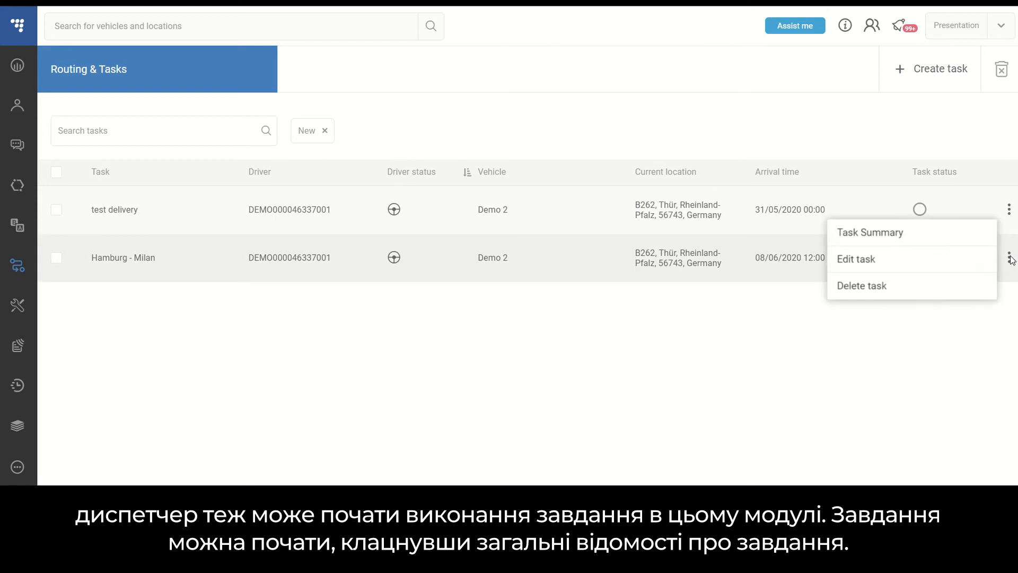
left_click(922, 240)
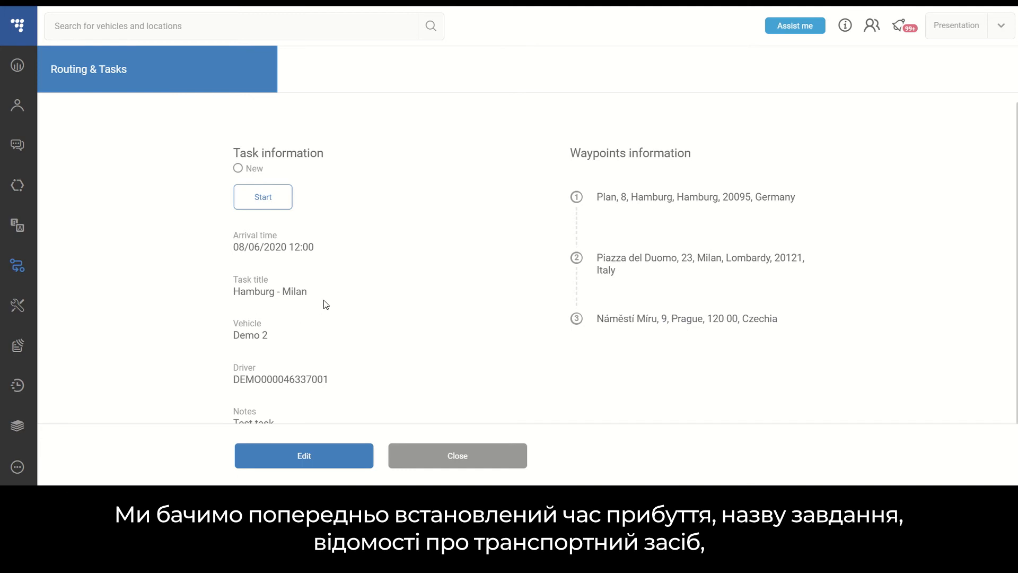
scroll(418, 338, "down", 1)
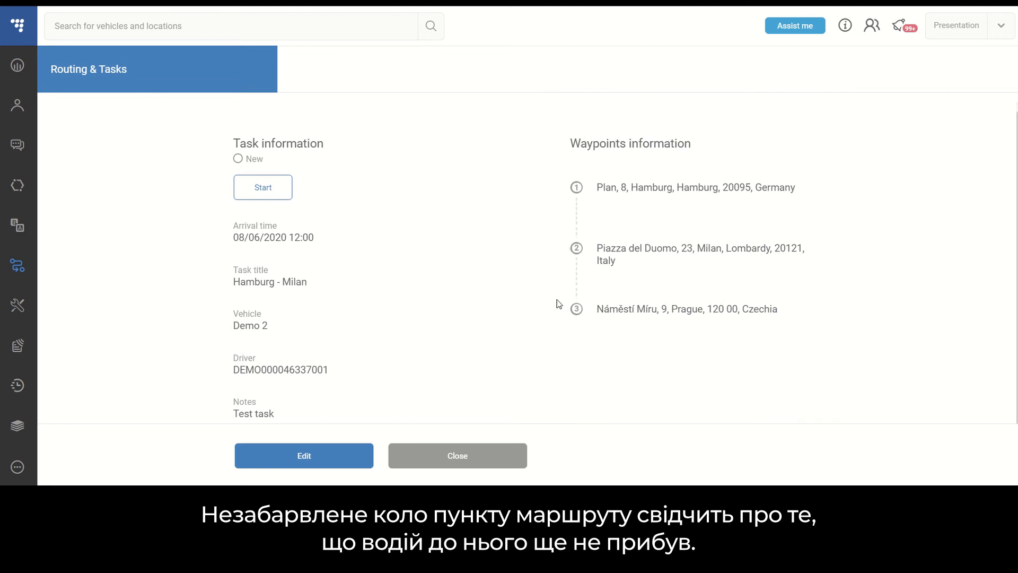
left_click(273, 188)
left_click(464, 329)
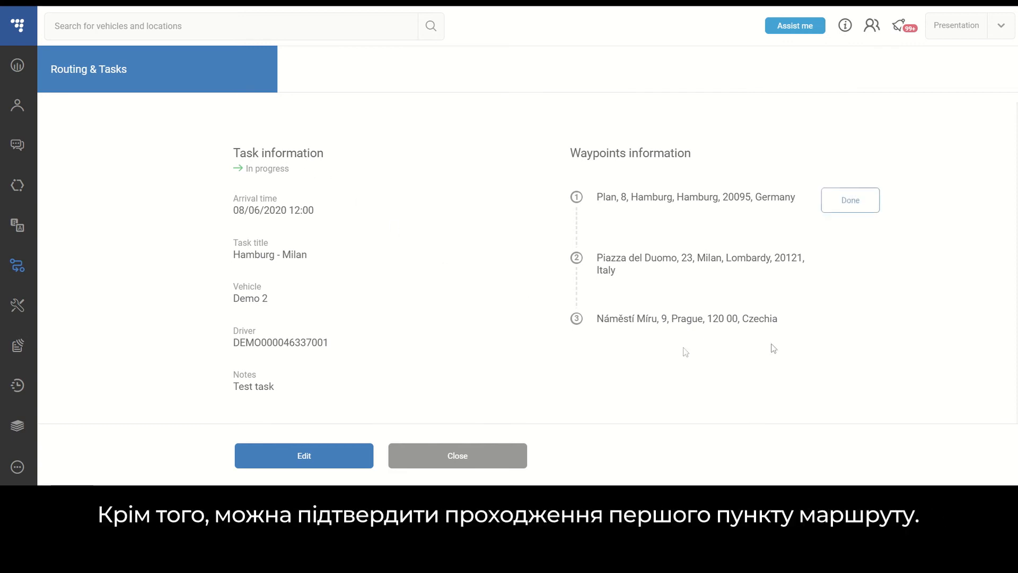
Step: Complete the Hamburg, Milan and Prague waypoints of the task, confirming each one, and close the summary
left_click(860, 206)
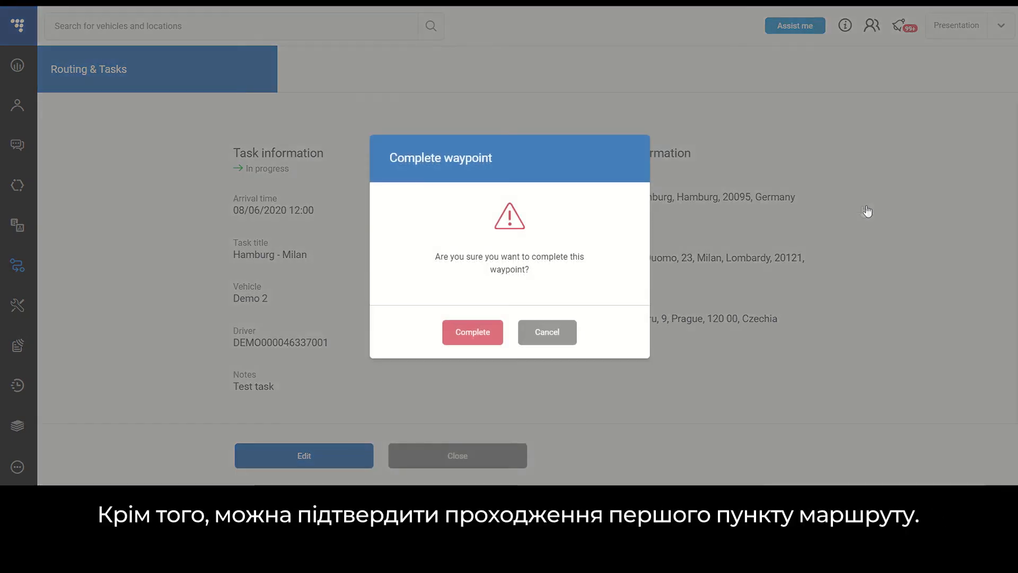
left_click(469, 333)
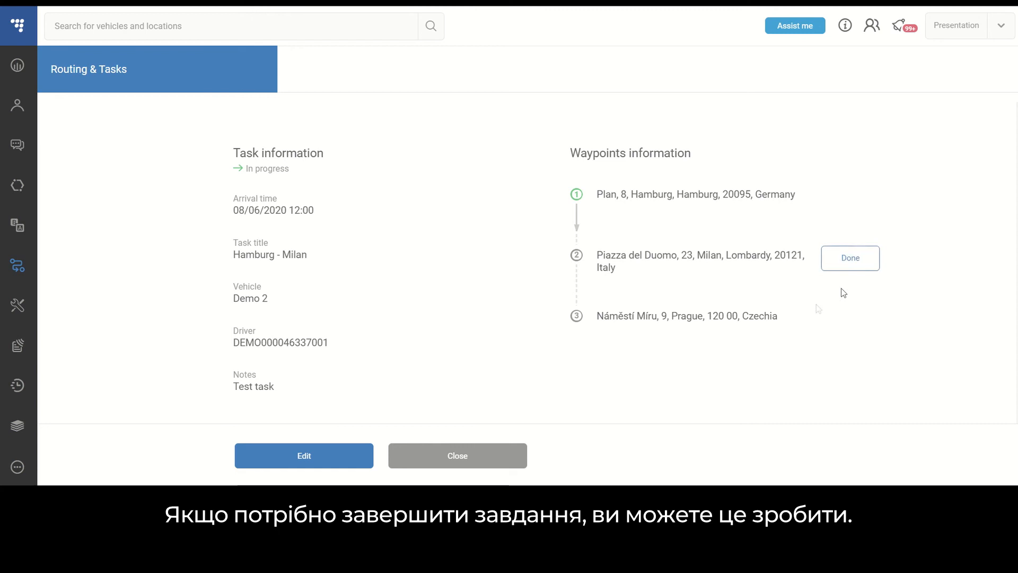
left_click(851, 259)
left_click(466, 342)
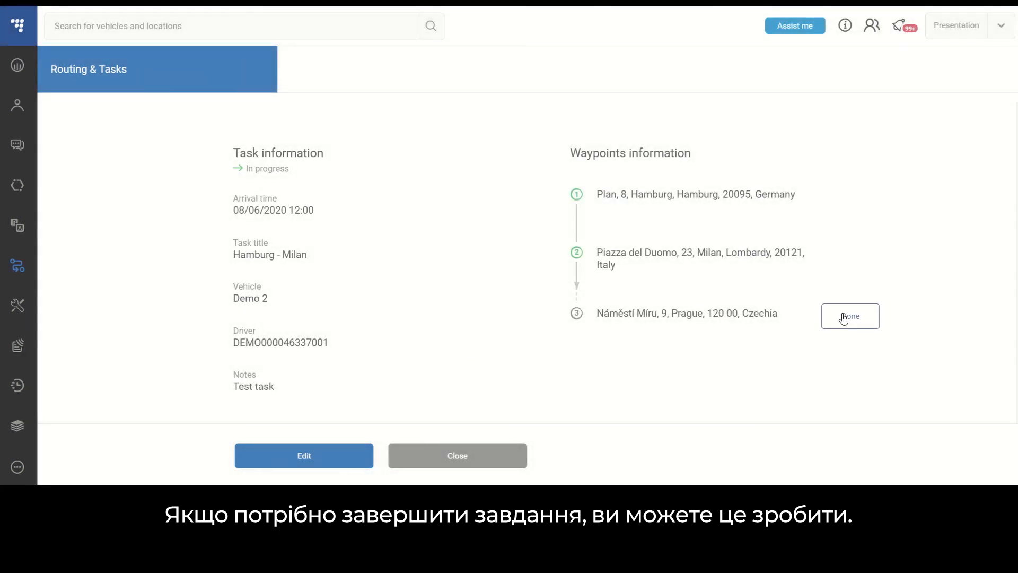
left_click(848, 317)
left_click(477, 342)
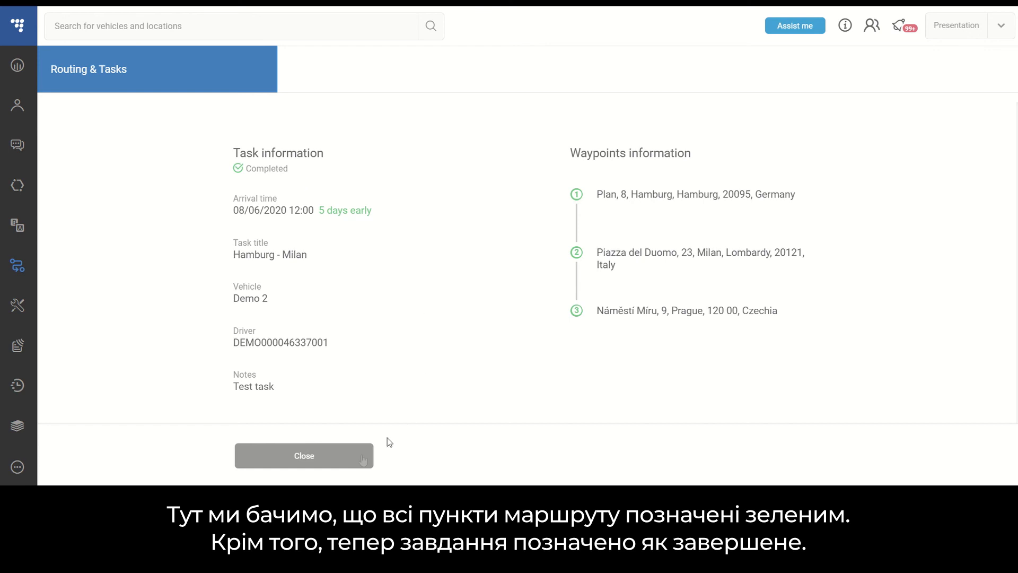
left_click(330, 459)
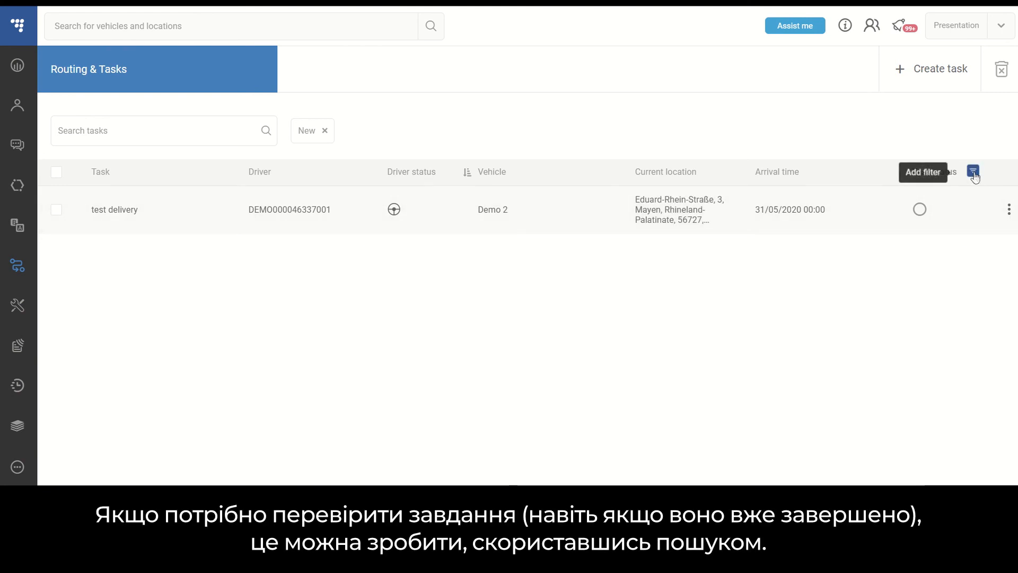
Step: Set the task status filter to all statuses and search the tasks for "Hamburg"
left_click(973, 171)
left_click(869, 208)
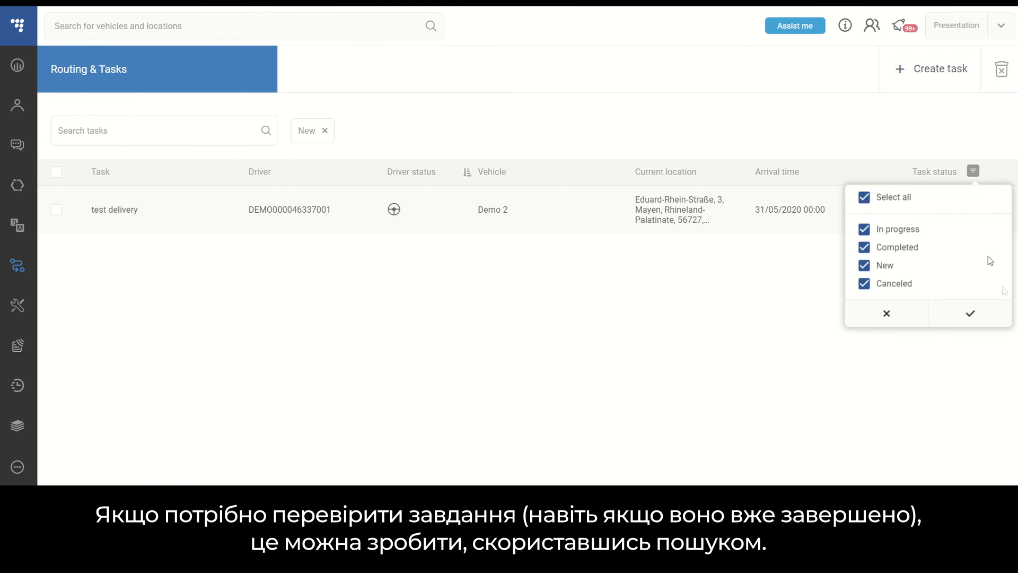
left_click(972, 318)
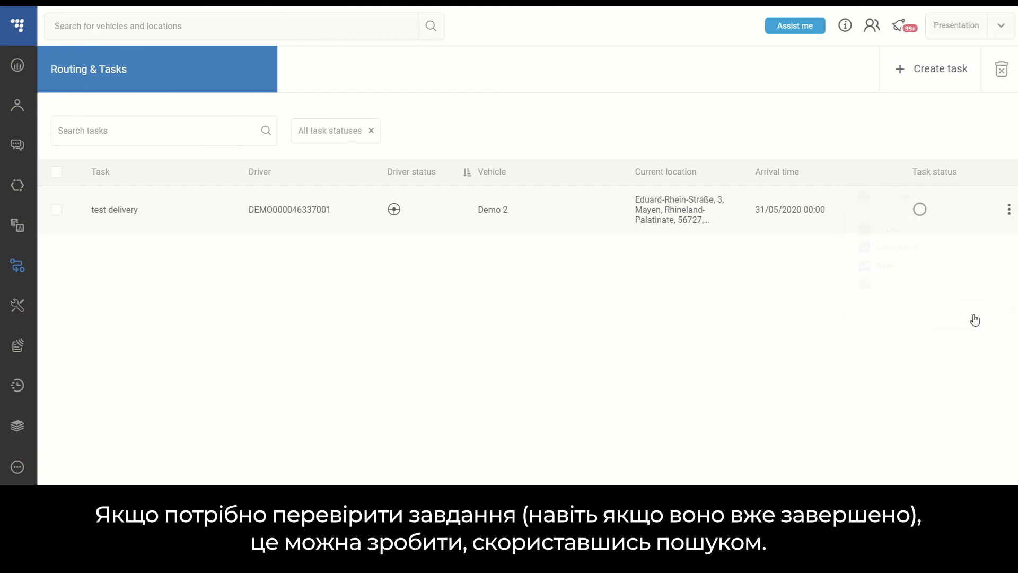
left_click(189, 132)
type("Hamburg")
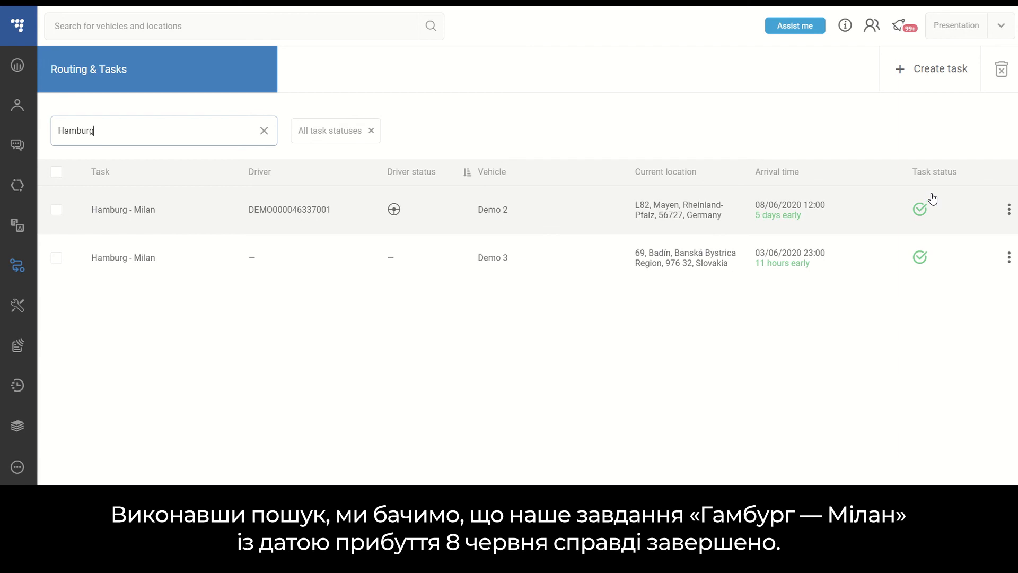
Step: Clear the task search and remove the "All task statuses" filter from the task list
double_click(138, 130)
key("BackSpace")
left_click(372, 131)
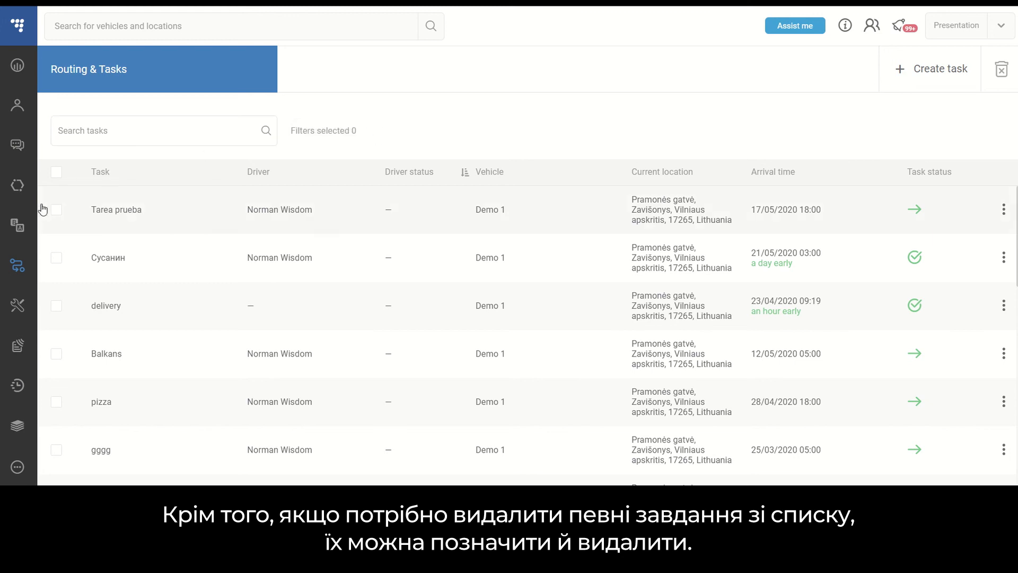
left_click(57, 213)
left_click(999, 71)
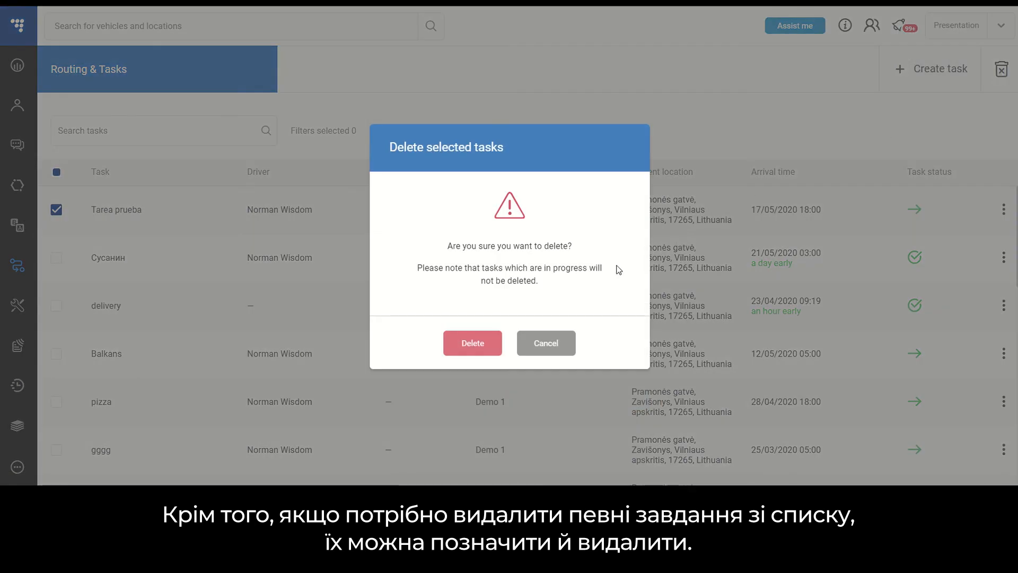
left_click(546, 343)
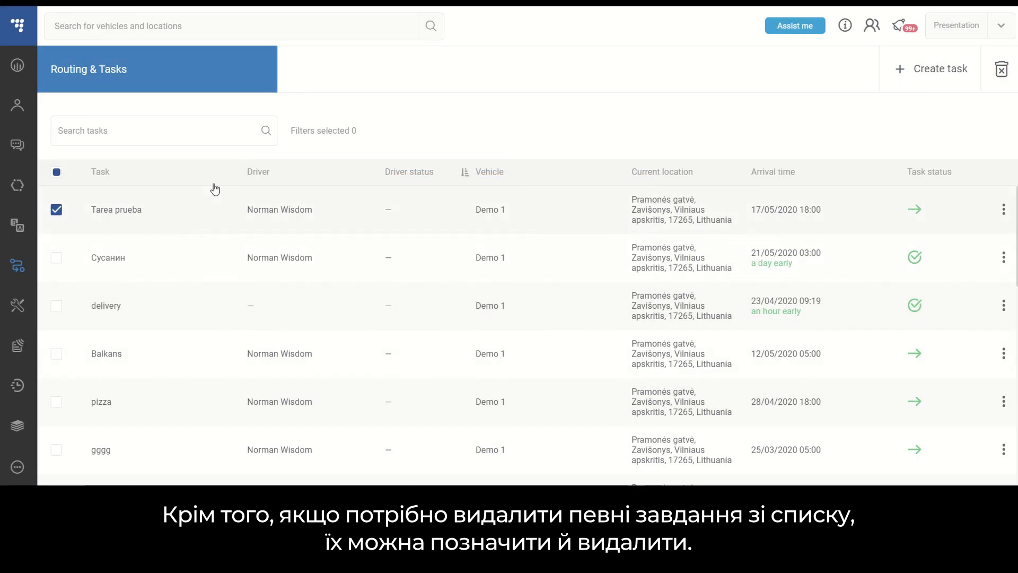
left_click(56, 211)
Step: Select the completed task "Сусанин" in the task list and delete it, confirming the deletion
left_click(59, 260)
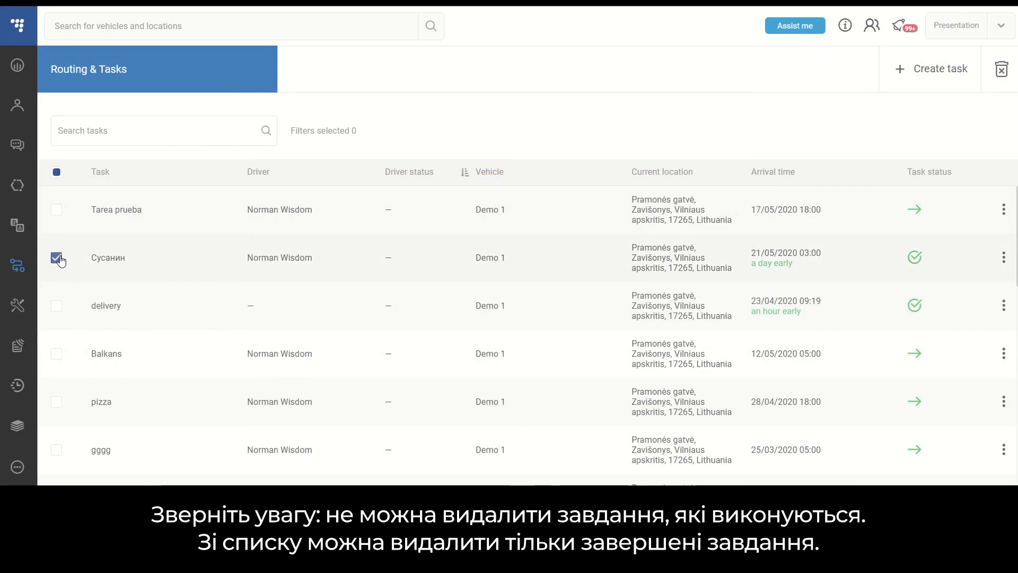
left_click(1002, 70)
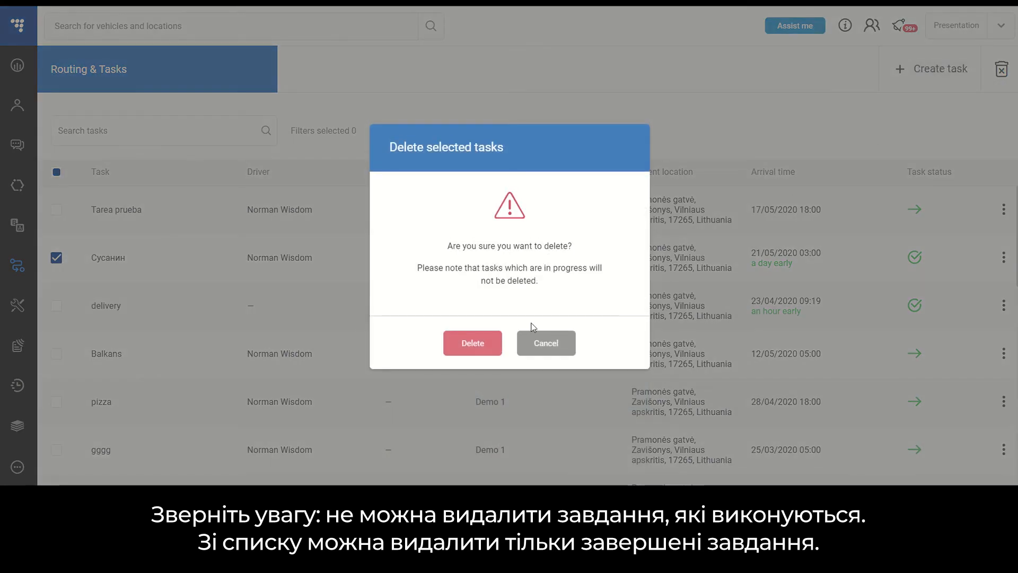
left_click(472, 344)
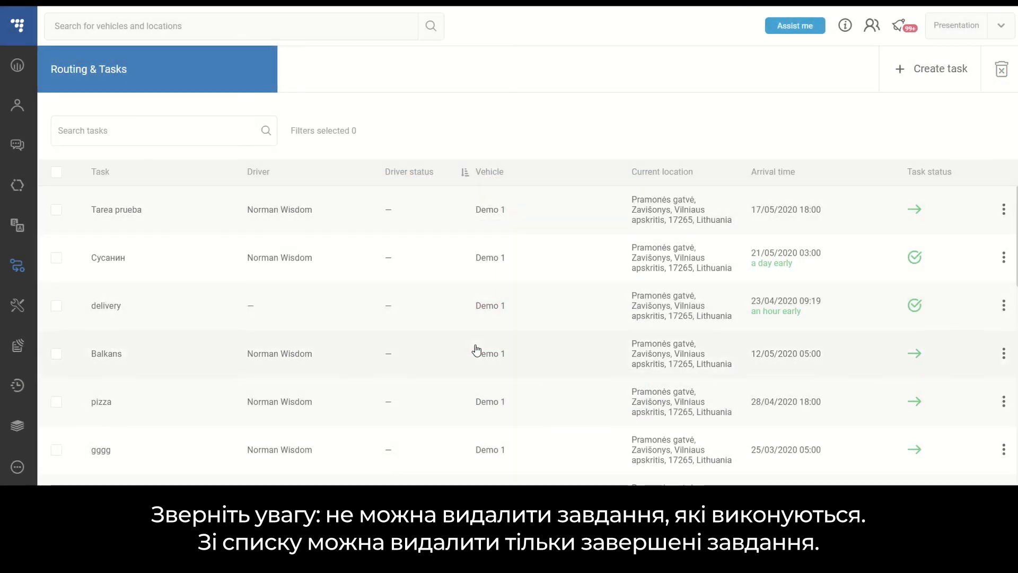